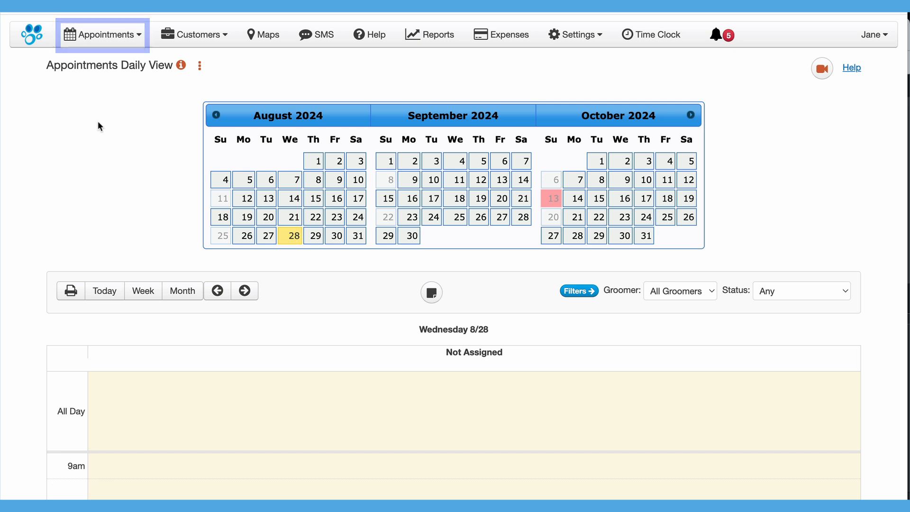
- In groomer scheduling, start a default shift on Monday at 9:00 AM and assign it to the third listed groomer
{"action": "left_click", "coordinate": [116, 36]}
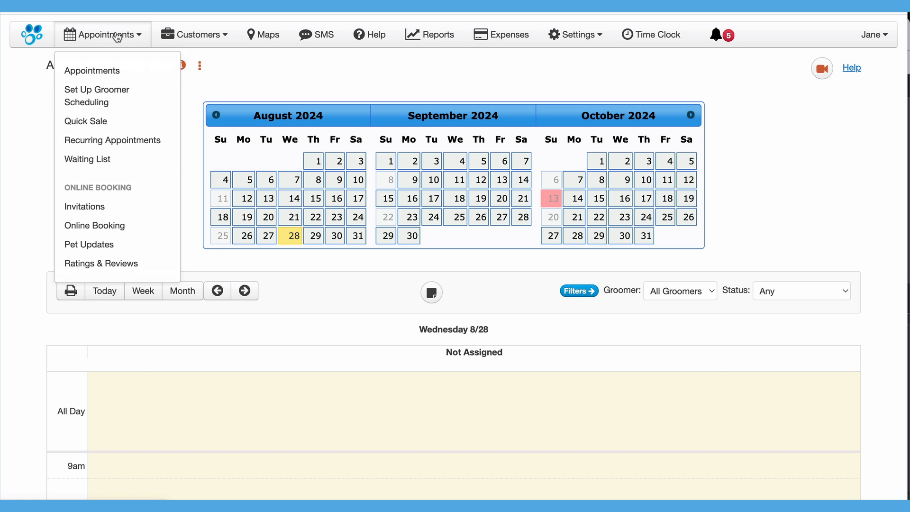
{"action": "left_click", "coordinate": [132, 97]}
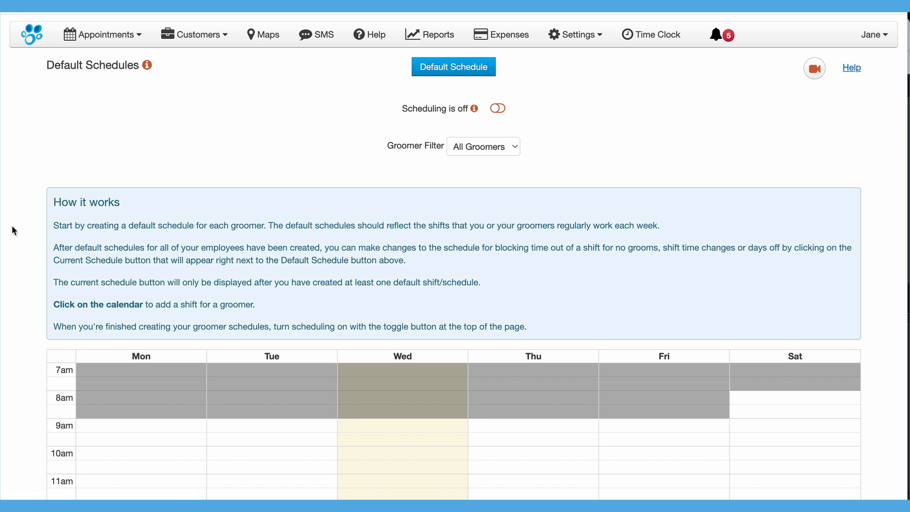
{"action": "left_click", "coordinate": [87, 429]}
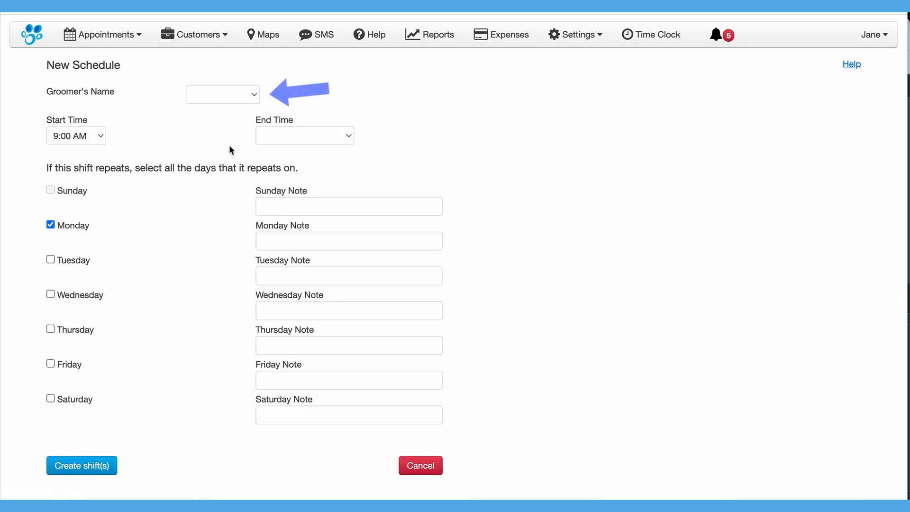
{"action": "left_click", "coordinate": [244, 99]}
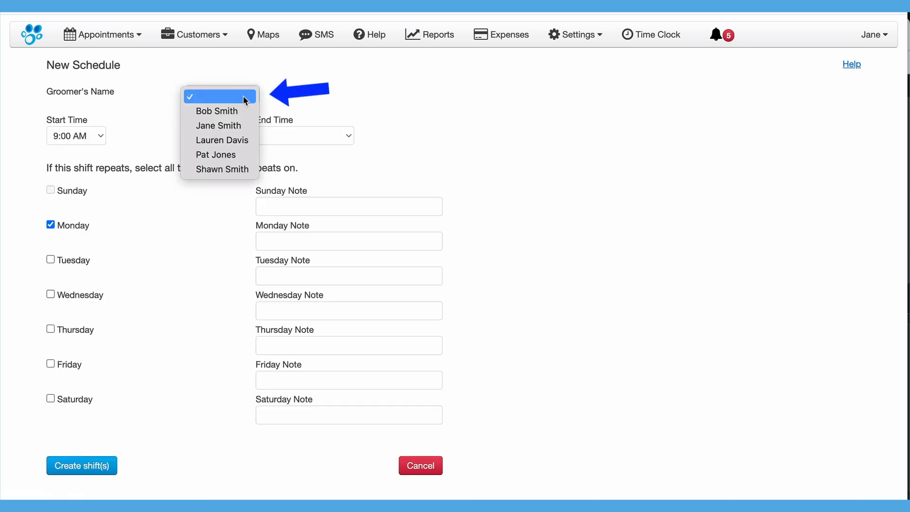
{"action": "left_click", "coordinate": [232, 140]}
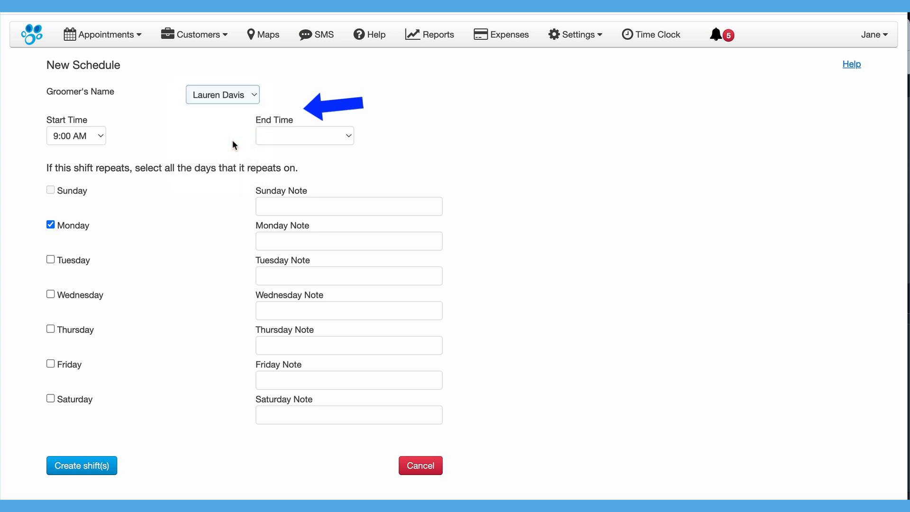
- Set the default shift's end time to 2:00 PM and repeat it on Wednesday, Friday and Saturday
{"action": "left_click", "coordinate": [289, 131]}
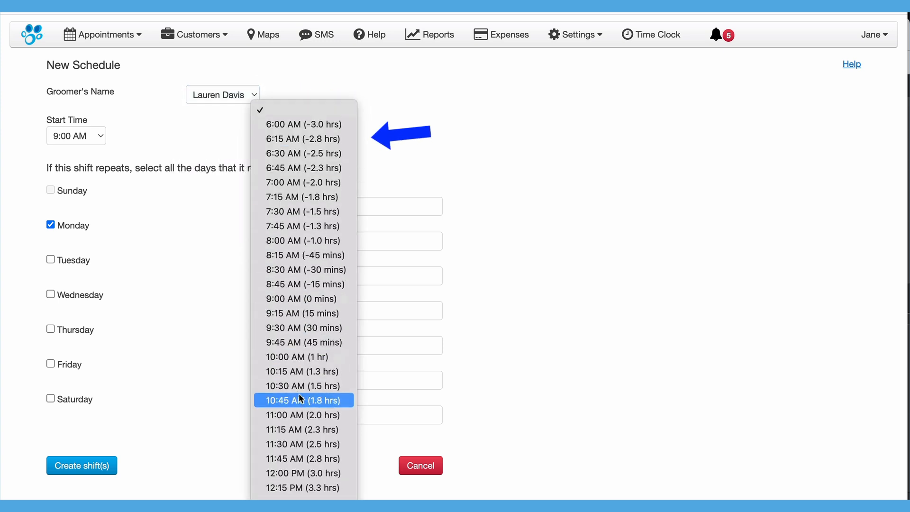
{"action": "scroll", "coordinate": [301, 398], "scroll_direction": "down", "scroll_amount": 5}
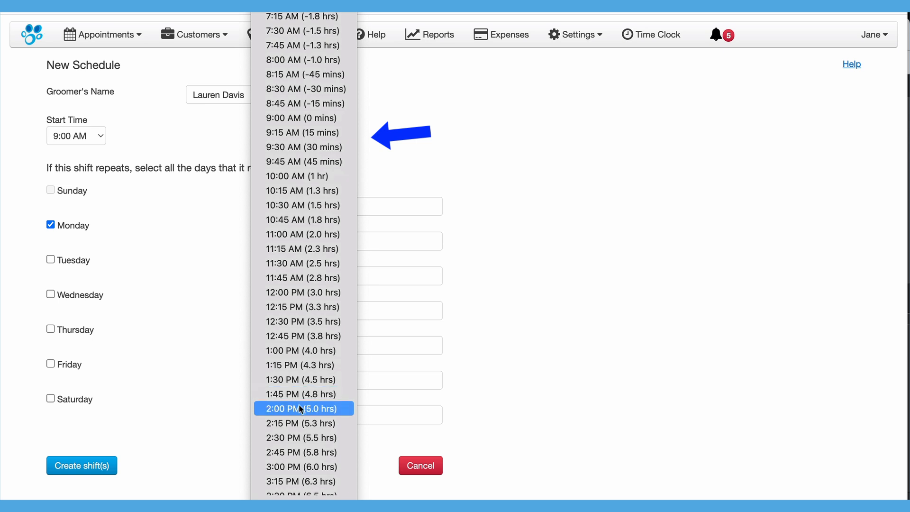
{"action": "left_click", "coordinate": [301, 408]}
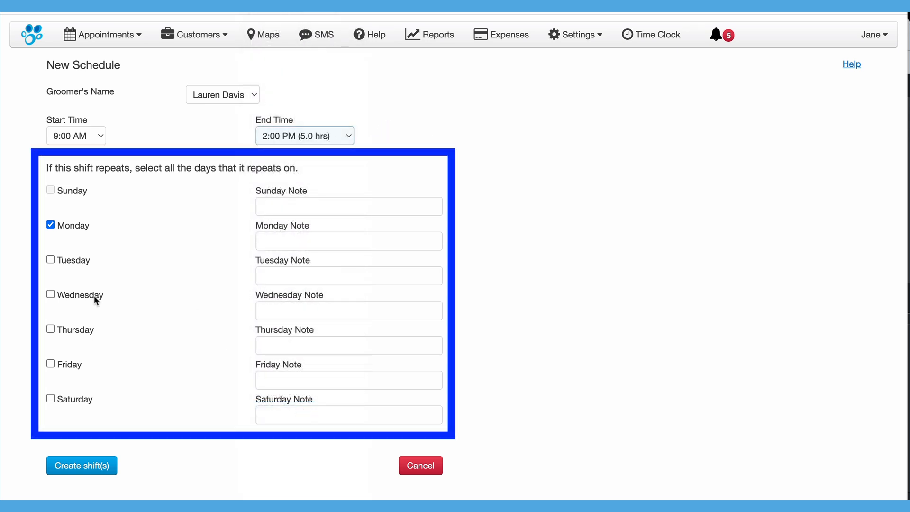
{"action": "left_click", "coordinate": [51, 294]}
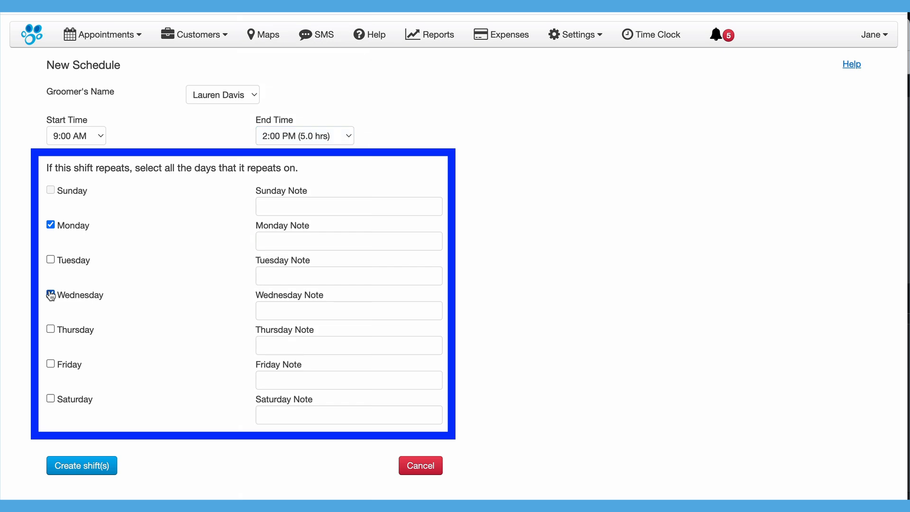
{"action": "left_click", "coordinate": [50, 363]}
{"action": "left_click", "coordinate": [50, 398]}
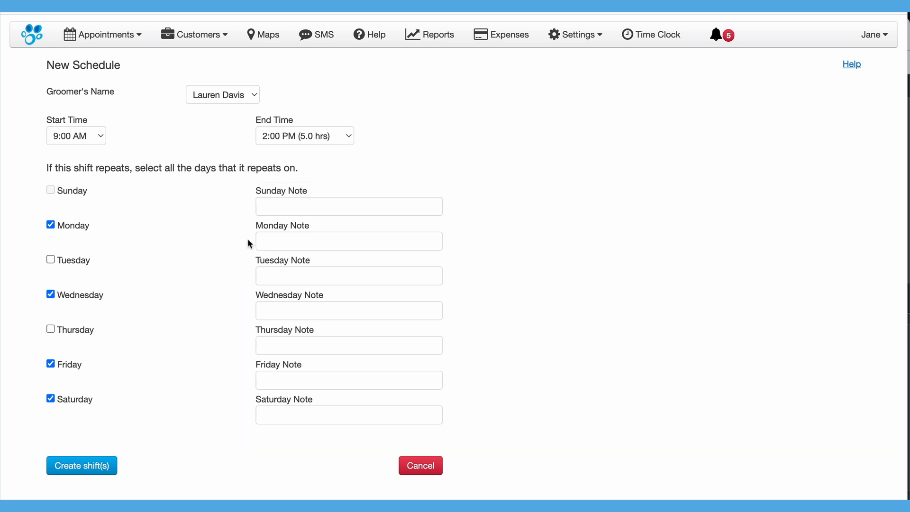
- Add the Monday note "New groomer training" and the Saturday note "Onsite K9 wash", and create the shifts
{"action": "left_click", "coordinate": [270, 238]}
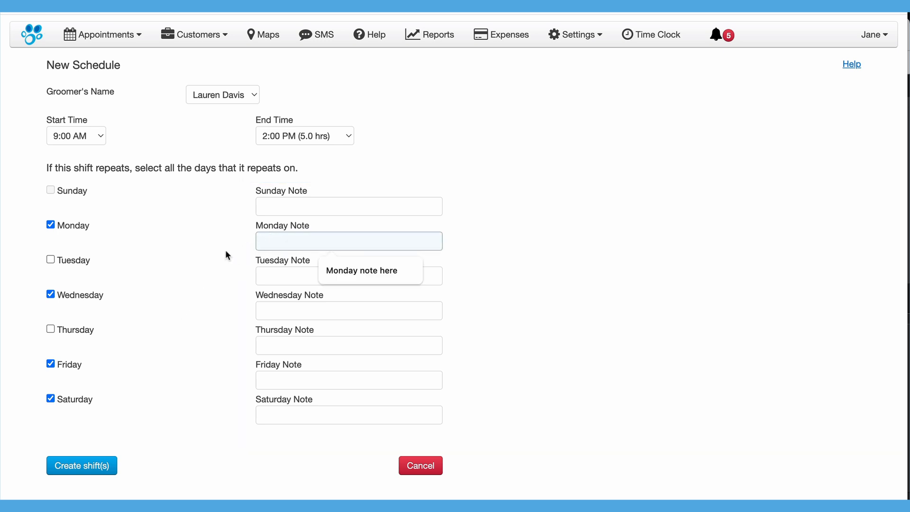
{"action": "type", "text": "New "}
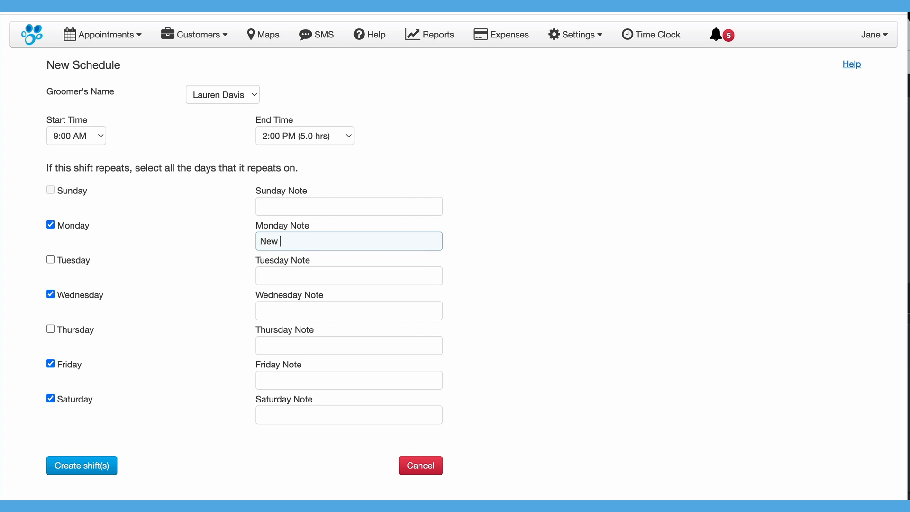
{"action": "type", "text": "groomer training"}
{"action": "left_click", "coordinate": [263, 413]}
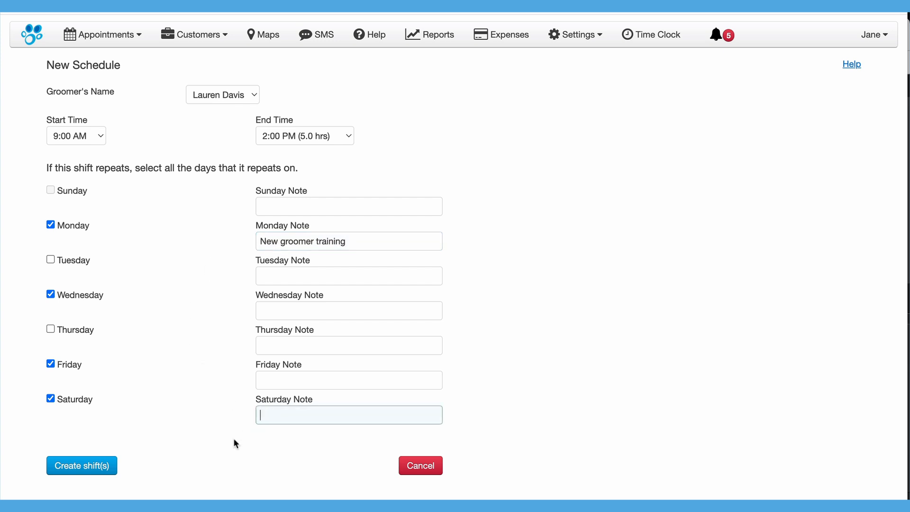
{"action": "type", "text": "Onsite K9 wash"}
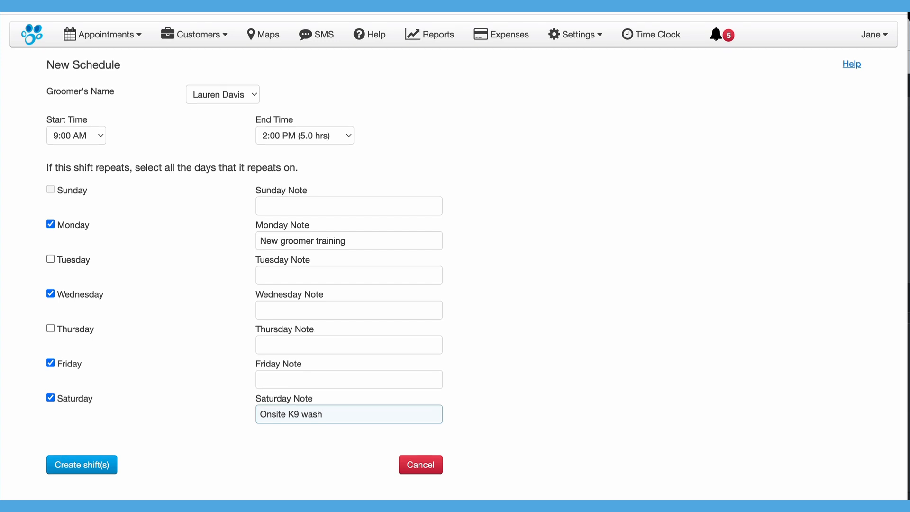
{"action": "left_click", "coordinate": [113, 466]}
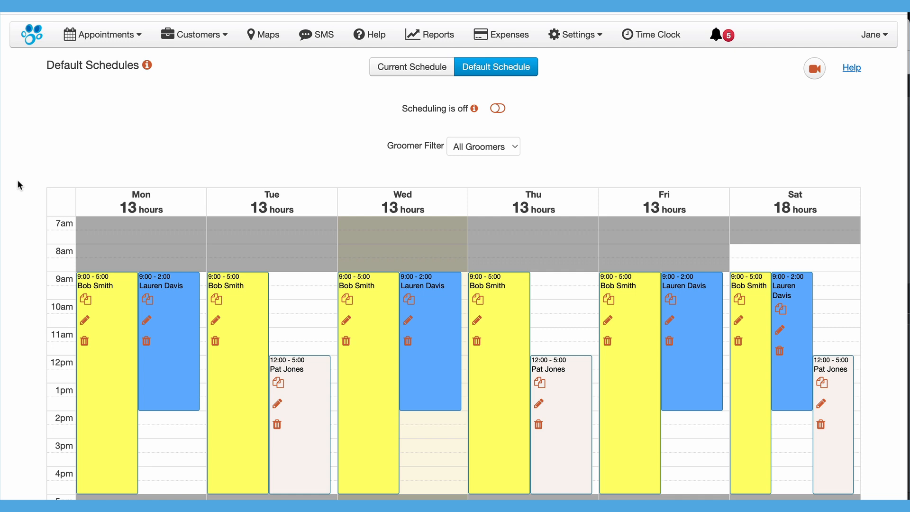
- In the current schedule, start a new shift on Tuesday 8/27 at 10:00 AM for the same groomer
{"action": "scroll", "coordinate": [19, 185], "scroll_direction": "down", "scroll_amount": 2}
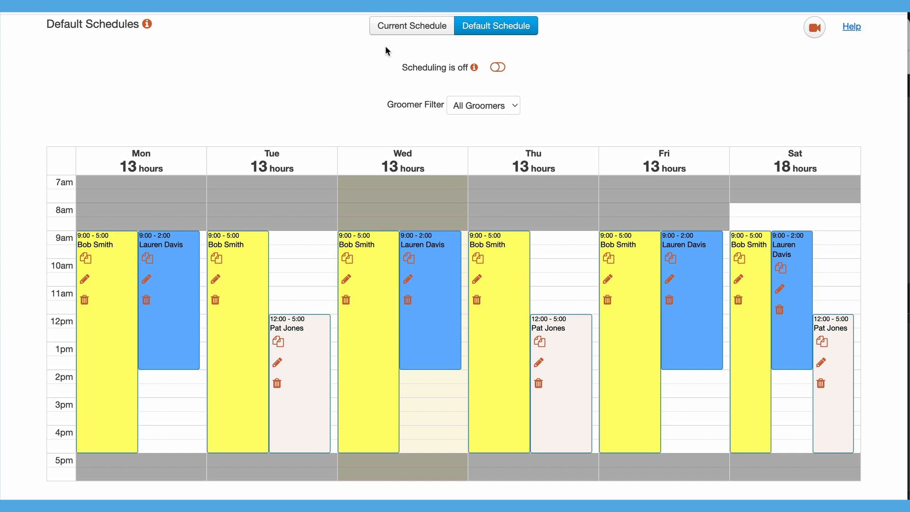
{"action": "left_click", "coordinate": [414, 27]}
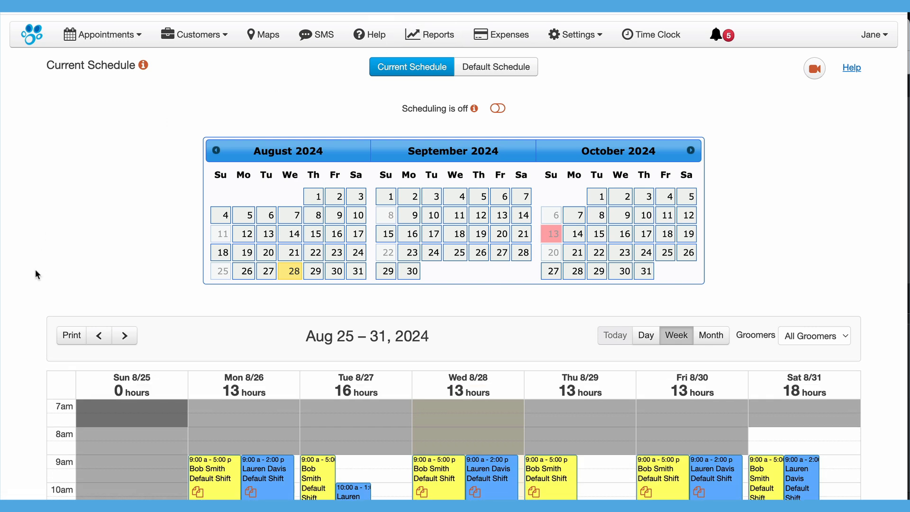
{"action": "scroll", "coordinate": [23, 290], "scroll_direction": "down", "scroll_amount": 5}
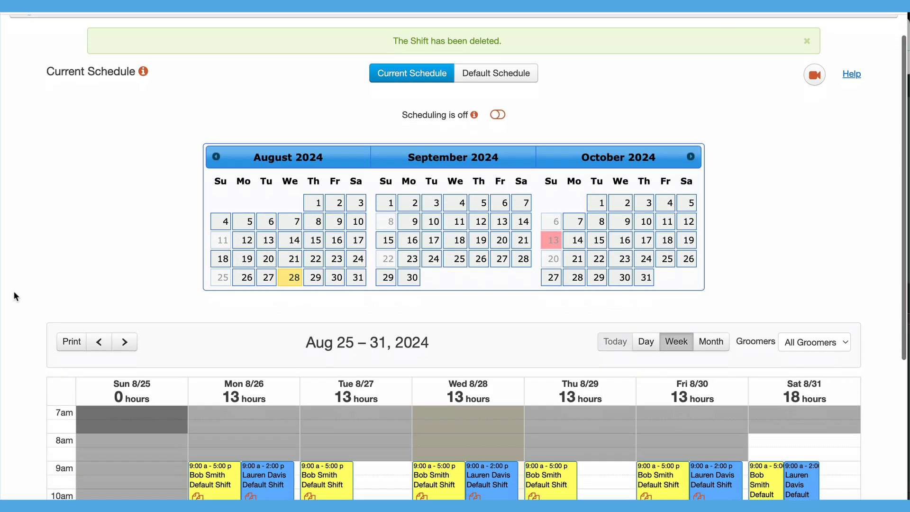
{"action": "scroll", "coordinate": [14, 294], "scroll_direction": "down", "scroll_amount": 5}
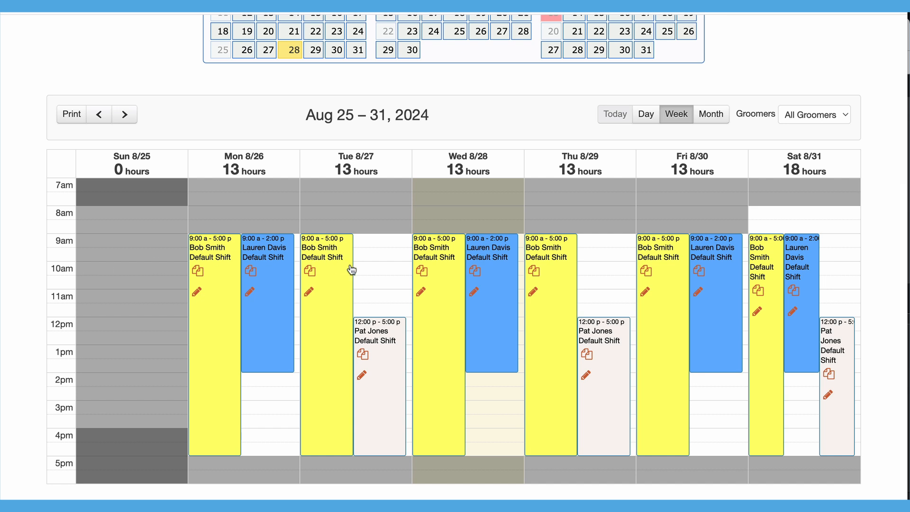
{"action": "left_click", "coordinate": [366, 268]}
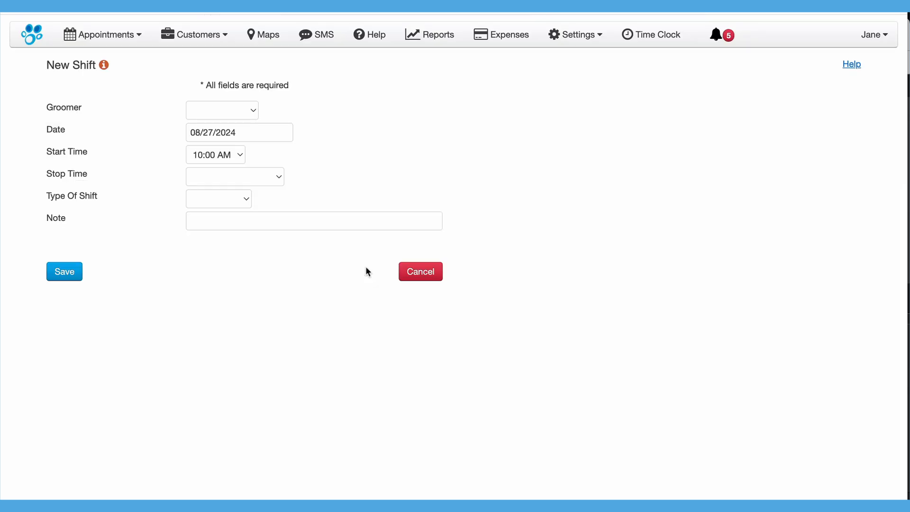
{"action": "left_click", "coordinate": [209, 115]}
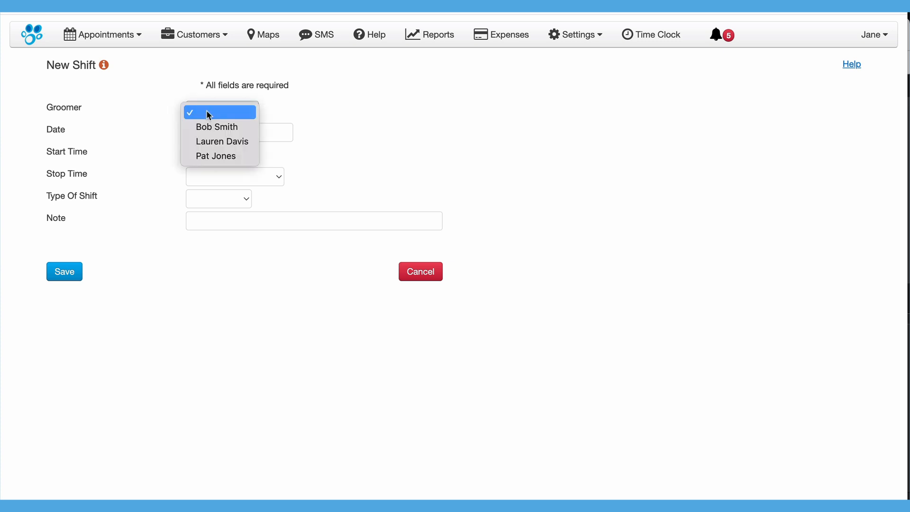
{"action": "left_click", "coordinate": [217, 142]}
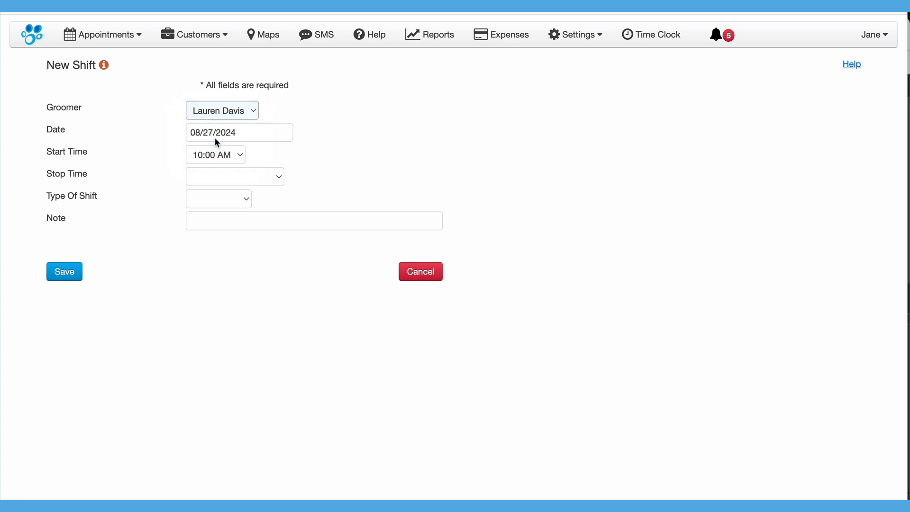
- Set the new Tuesday shift's stop time to 1:00 PM and its type to Shift
{"action": "left_click", "coordinate": [279, 180]}
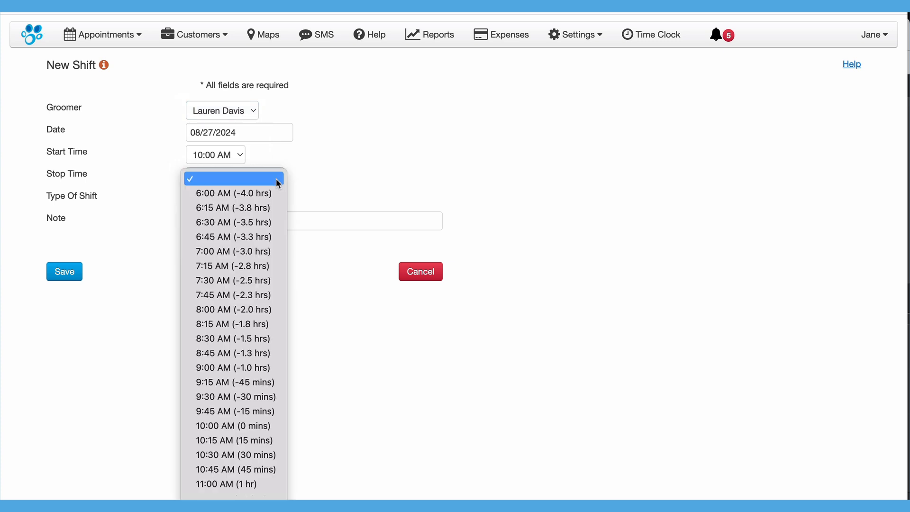
{"action": "scroll", "coordinate": [234, 398], "scroll_direction": "down", "scroll_amount": 5}
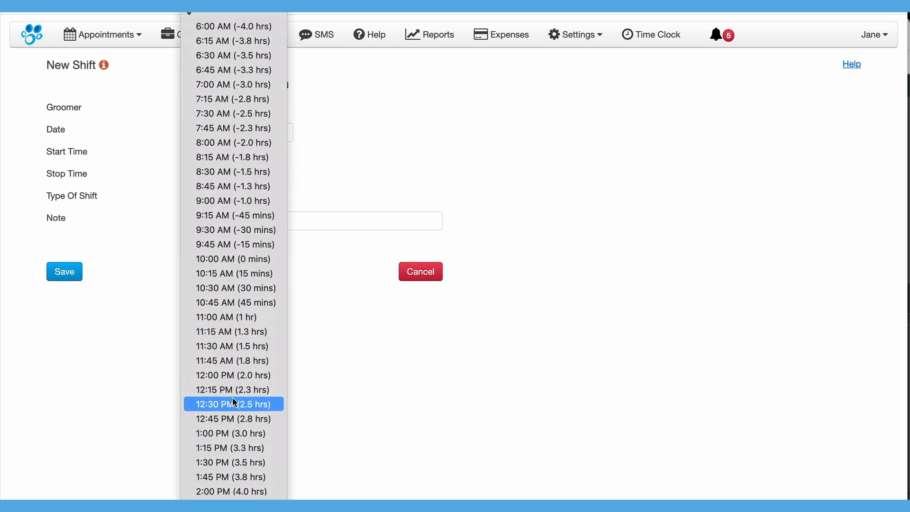
{"action": "left_click", "coordinate": [228, 405]}
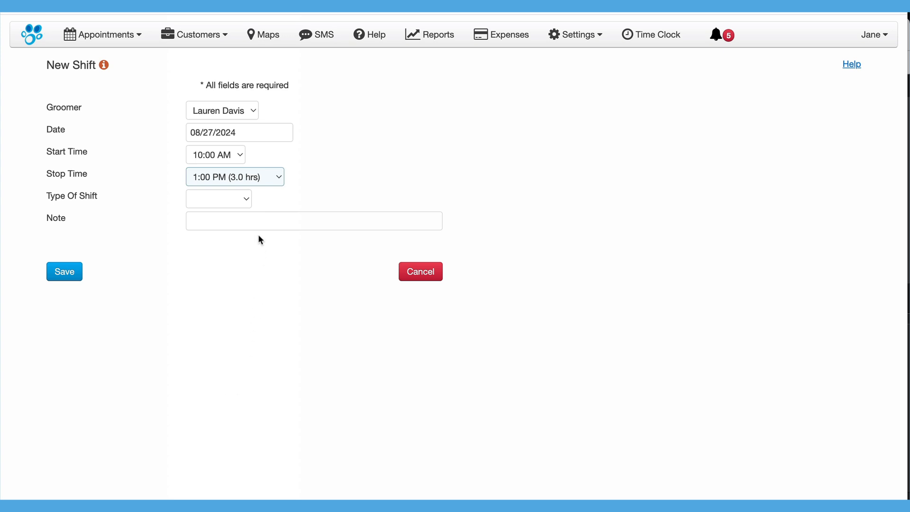
{"action": "left_click", "coordinate": [246, 202]}
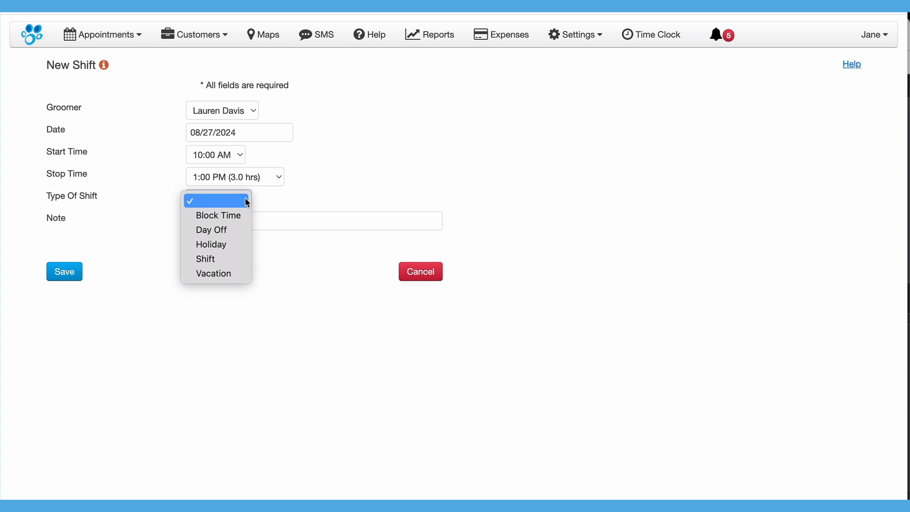
{"action": "left_click", "coordinate": [230, 261]}
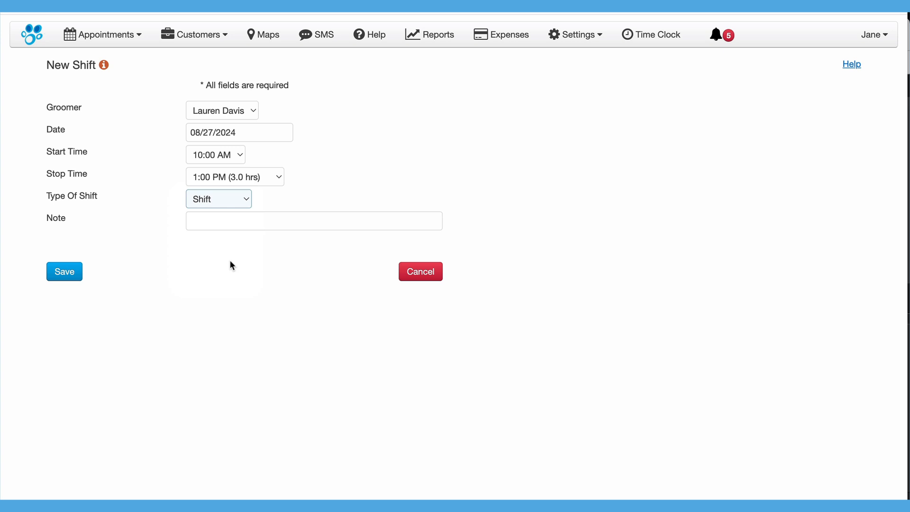
- Add the note "Special event" to the new Tuesday shift and save it
{"action": "left_click", "coordinate": [223, 217]}
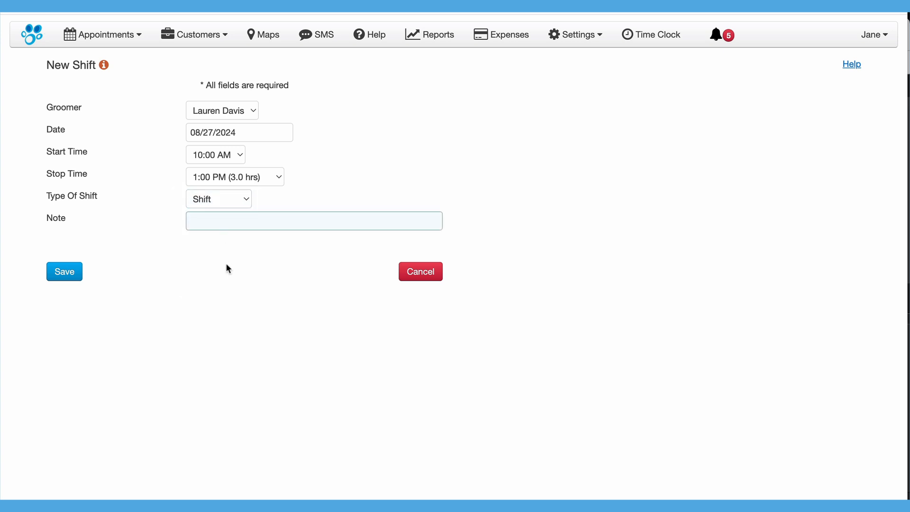
{"action": "type", "text": "Special event"}
{"action": "left_click", "coordinate": [65, 272]}
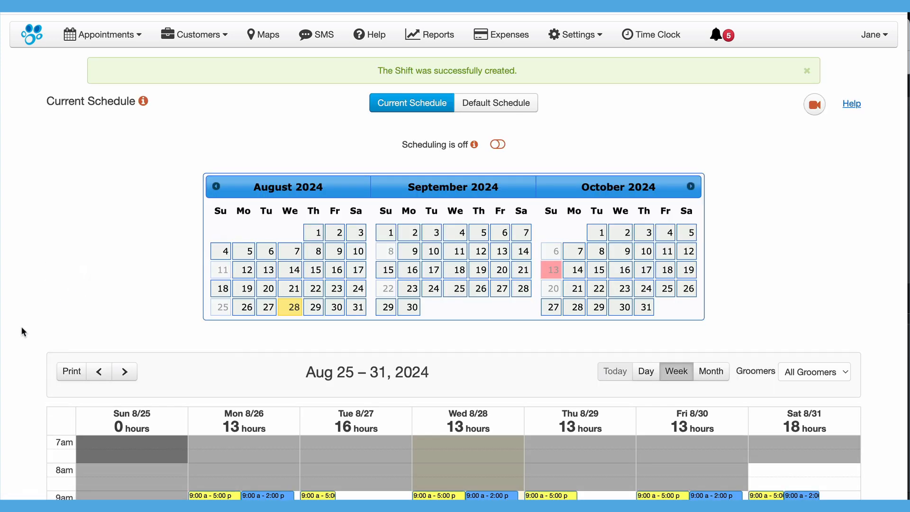
- Change the Wednesday 8/28 9:00 AM–5:00 PM shift to type Day Off with the note "Dr. appt" and save it
{"action": "scroll", "coordinate": [21, 326], "scroll_direction": "down", "scroll_amount": 5}
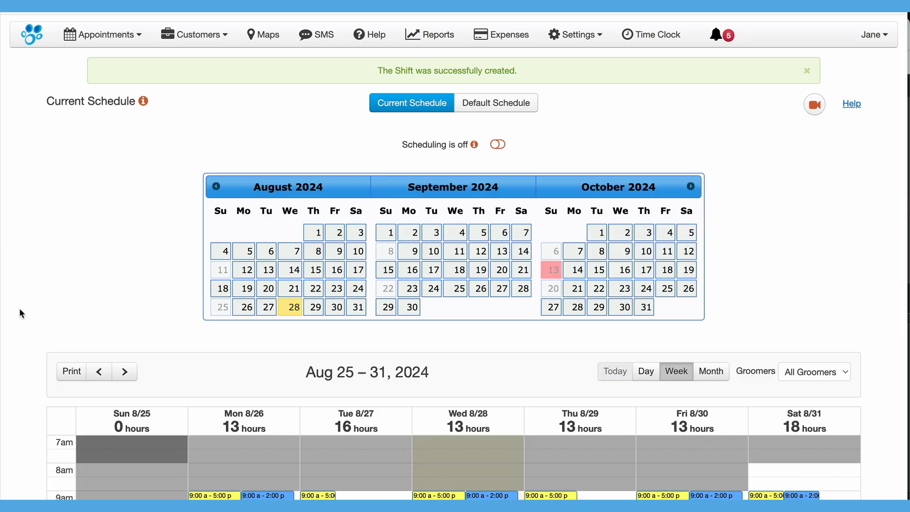
{"action": "scroll", "coordinate": [19, 313], "scroll_direction": "down", "scroll_amount": 5}
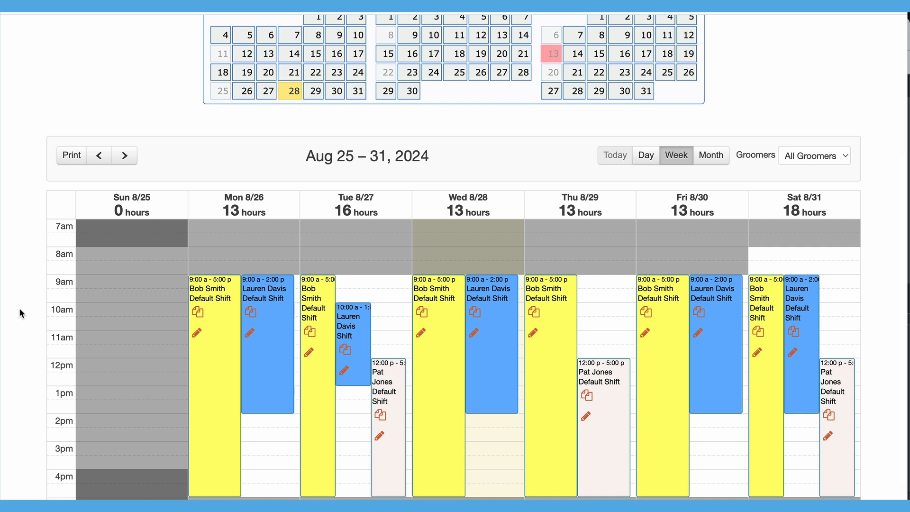
{"action": "left_click", "coordinate": [421, 333]}
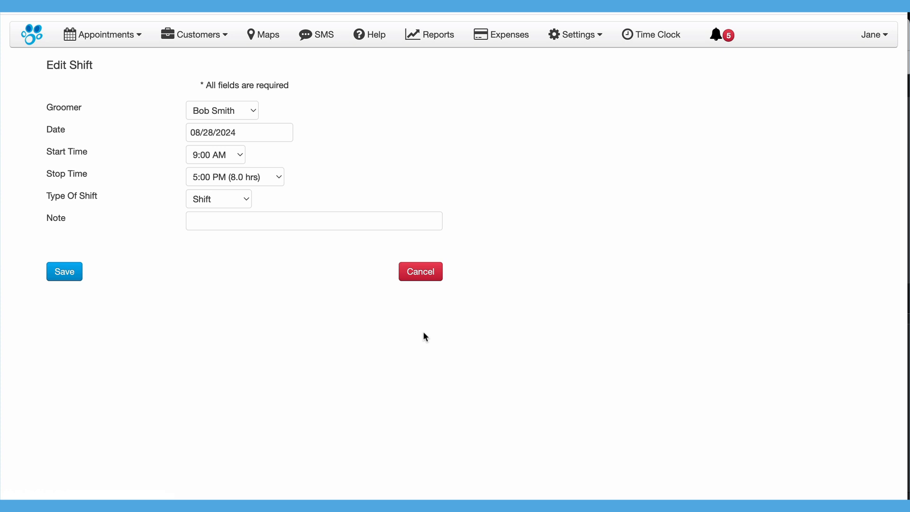
{"action": "left_click", "coordinate": [246, 199]}
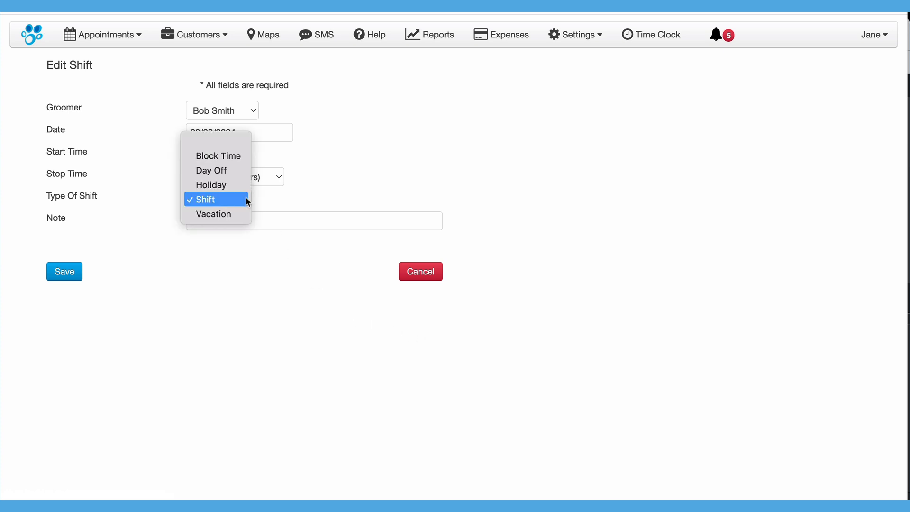
{"action": "left_click", "coordinate": [240, 170]}
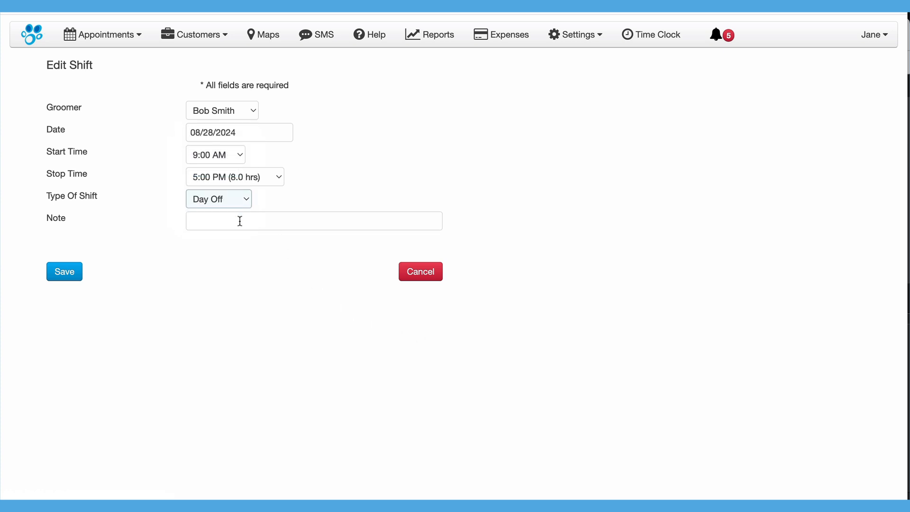
{"action": "left_click", "coordinate": [240, 221]}
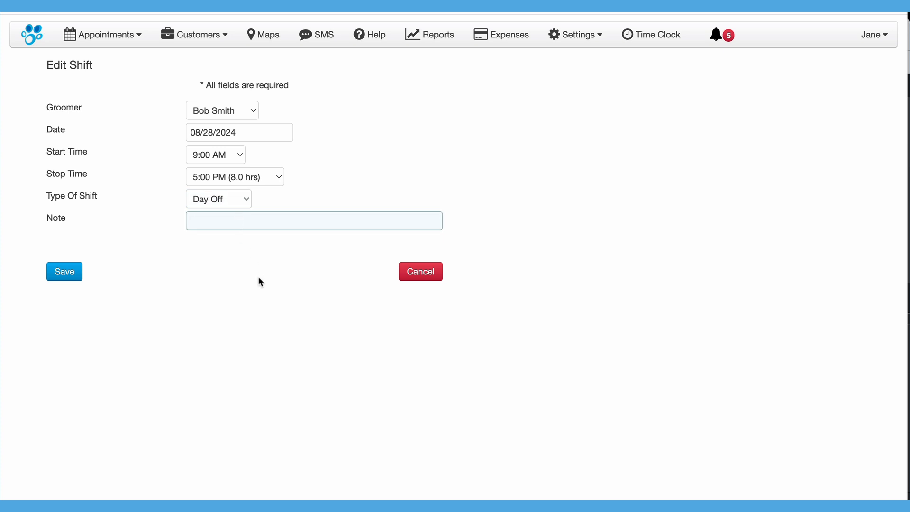
{"action": "type", "text": "Dr. appt"}
{"action": "left_click", "coordinate": [75, 278]}
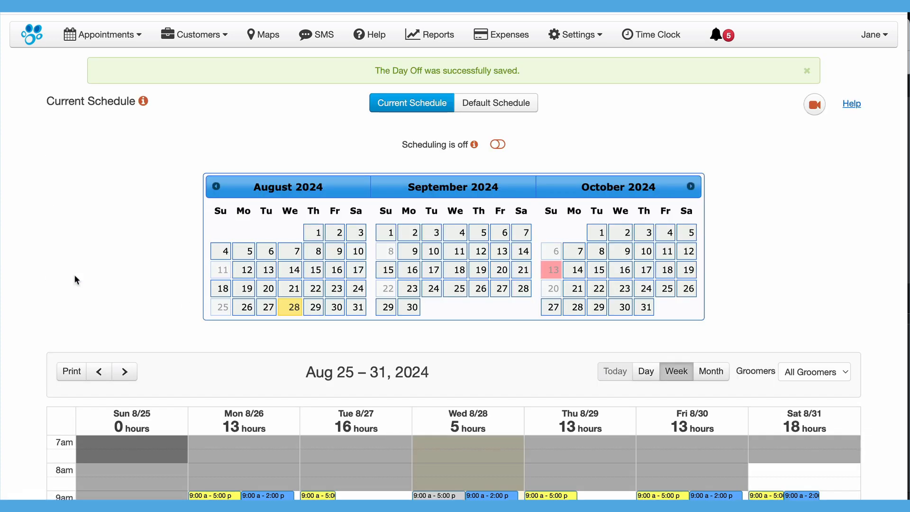
- Start a new shift entry on Saturday 8/31 for the groomer with the Wednesday day off, from 12:00 PM to 1:00 PM
{"action": "scroll", "coordinate": [22, 337], "scroll_direction": "down", "scroll_amount": 5}
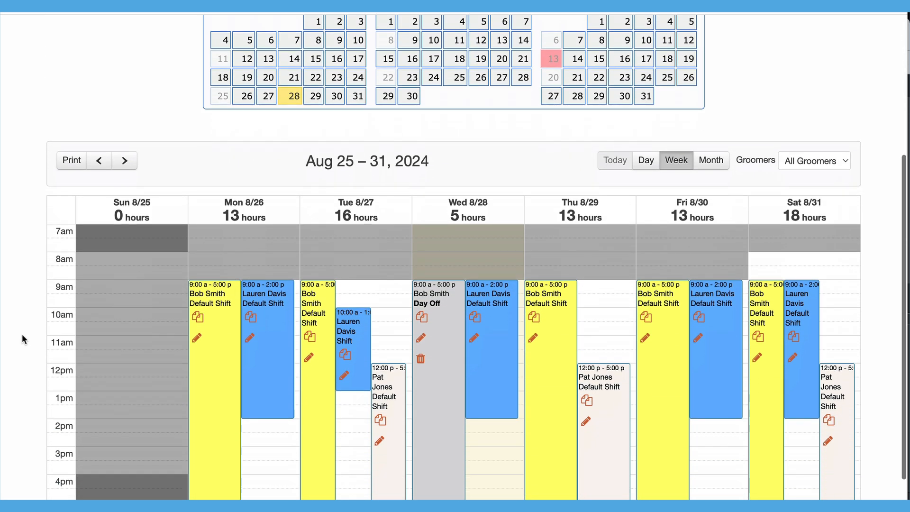
{"action": "scroll", "coordinate": [21, 334], "scroll_direction": "down", "scroll_amount": 1}
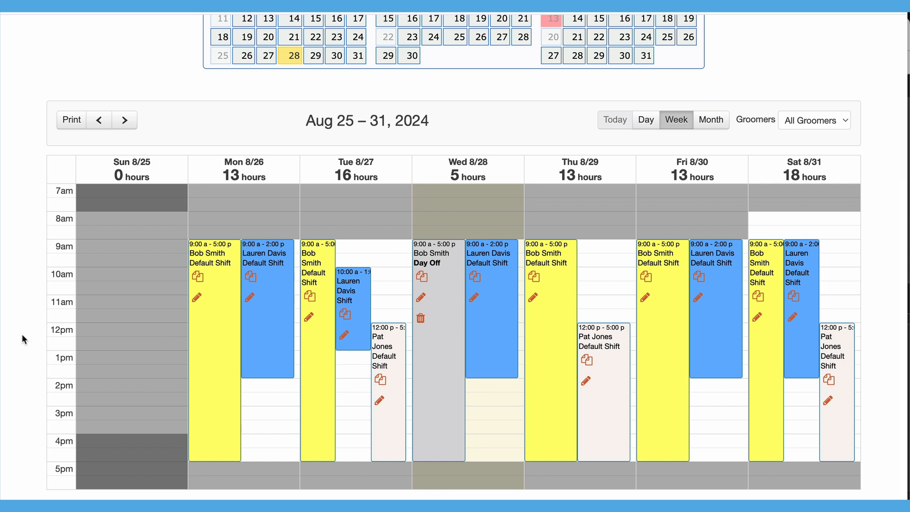
{"action": "left_click", "coordinate": [842, 302]}
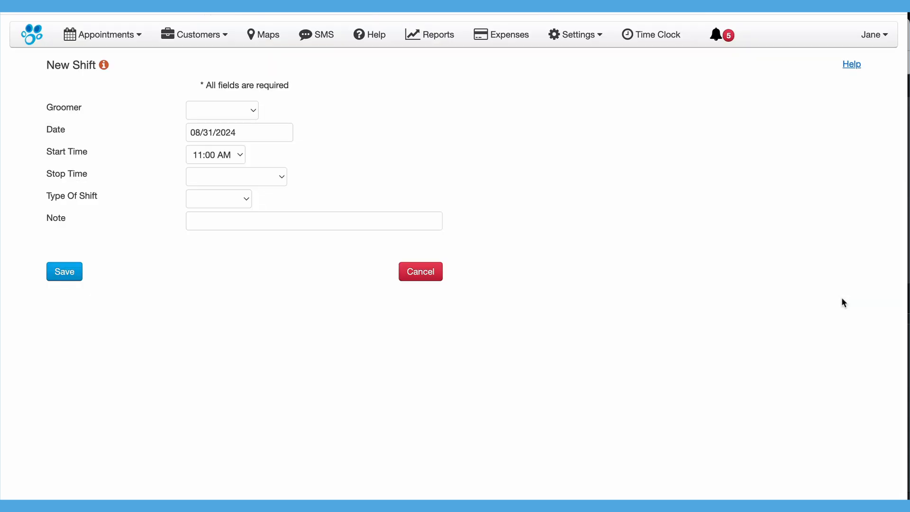
{"action": "left_click", "coordinate": [248, 108]}
{"action": "left_click", "coordinate": [245, 126]}
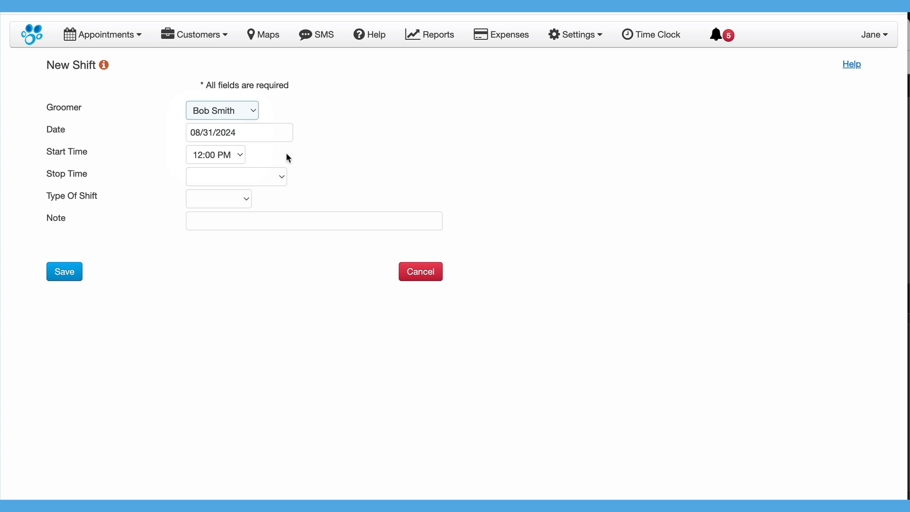
{"action": "left_click", "coordinate": [280, 174]}
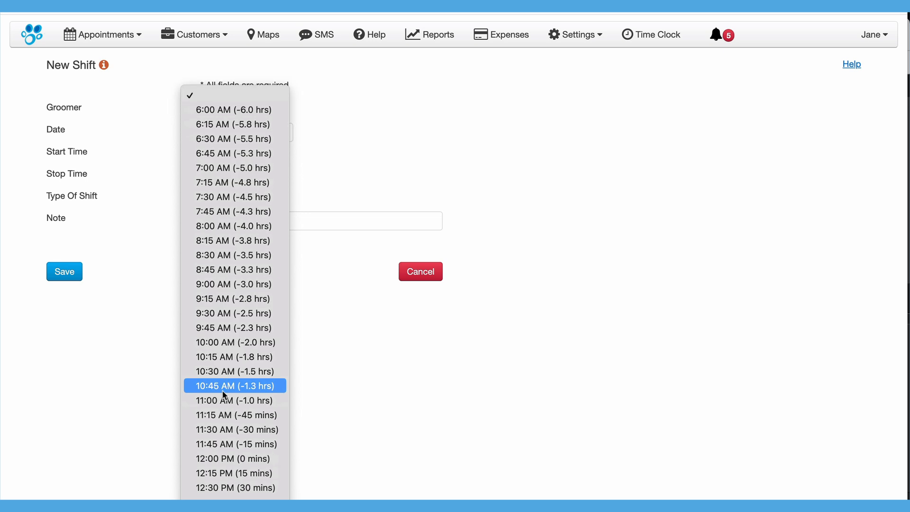
{"action": "left_click", "coordinate": [221, 445]}
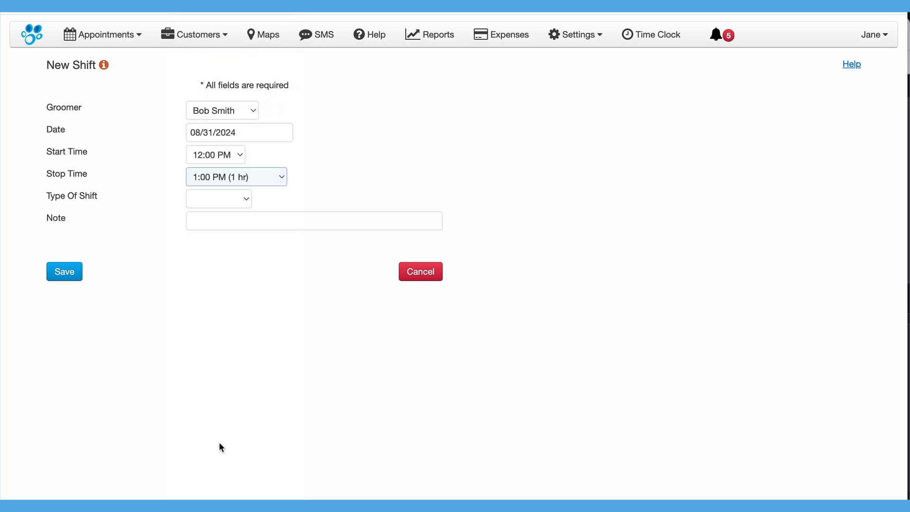
- Set the Saturday entry's type to Block Time, add the note "supply run" and save it
{"action": "left_click", "coordinate": [246, 199]}
{"action": "left_click", "coordinate": [243, 215]}
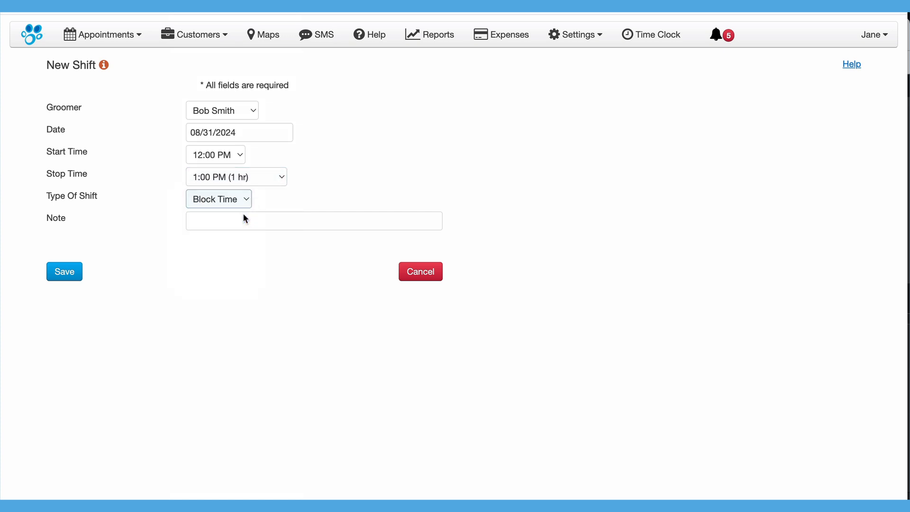
{"action": "left_click", "coordinate": [233, 220]}
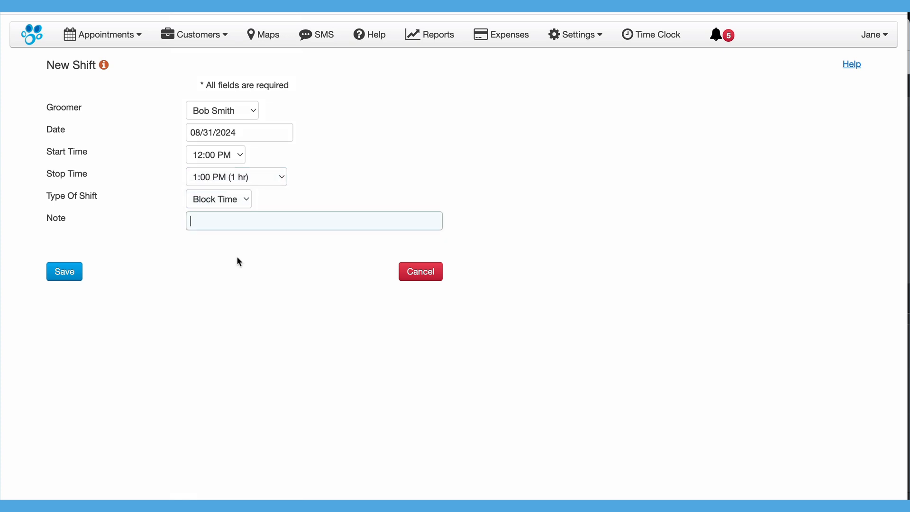
{"action": "type", "text": "supply run"}
{"action": "left_click", "coordinate": [73, 272]}
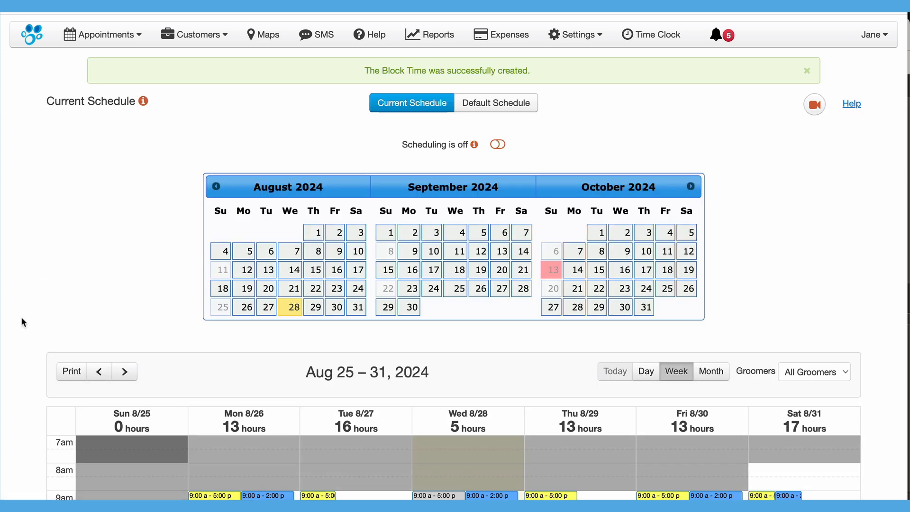
- Open the copy form for the Monday 8/26 9:00 AM–5:00 PM shift and cancel it
{"action": "scroll", "coordinate": [20, 316], "scroll_direction": "down", "scroll_amount": 5}
{"action": "scroll", "coordinate": [21, 316], "scroll_direction": "down", "scroll_amount": 1}
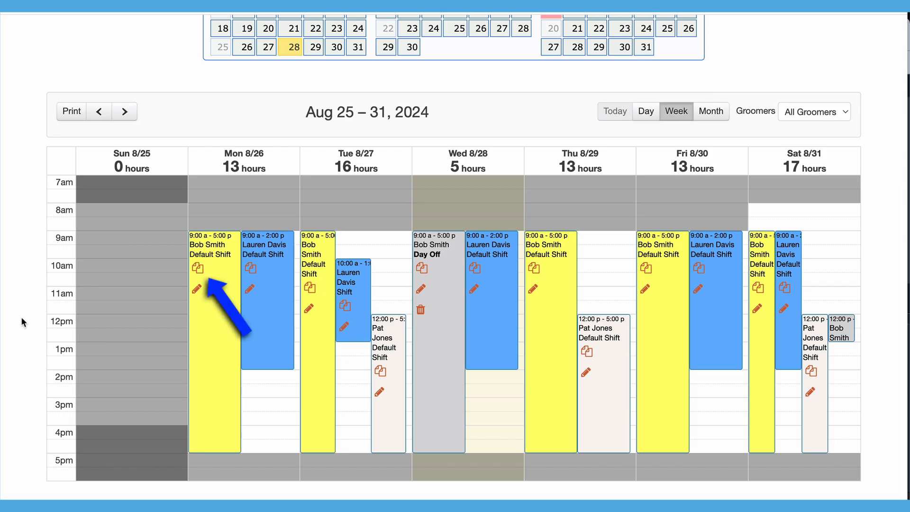
{"action": "left_click", "coordinate": [198, 267]}
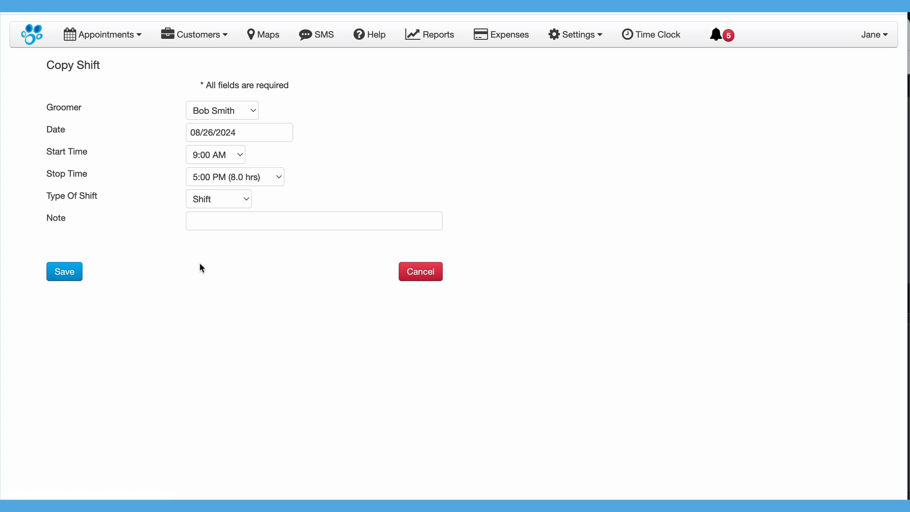
{"action": "left_click", "coordinate": [414, 270]}
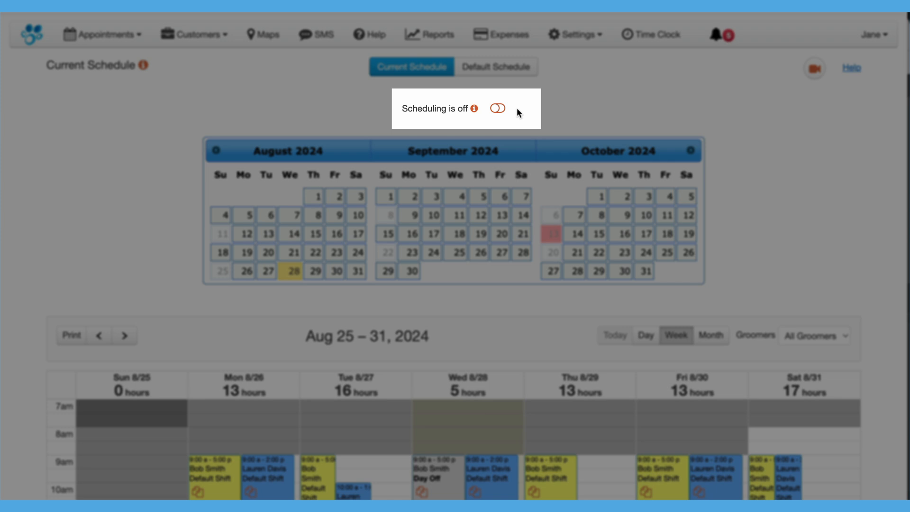
- Turn scheduling on and filter the weekly schedule to the first listed groomer
{"action": "left_click", "coordinate": [497, 109]}
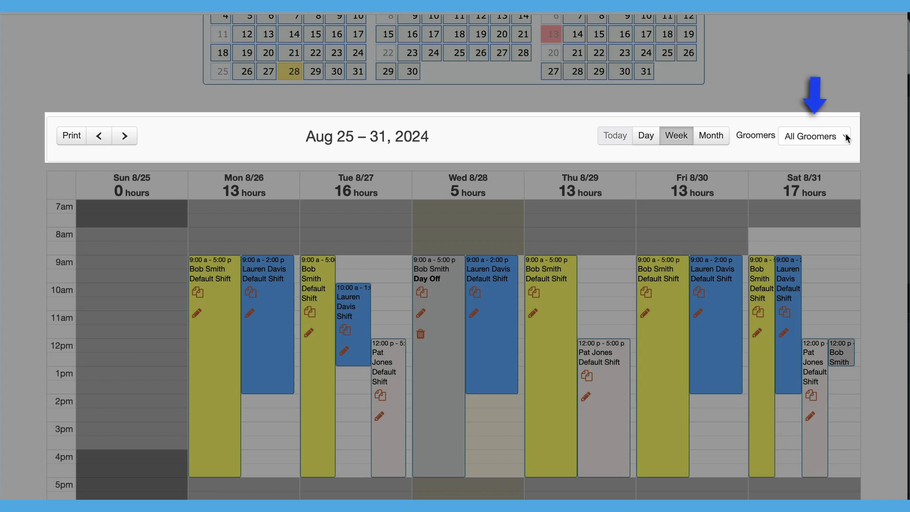
{"action": "left_click", "coordinate": [846, 138]}
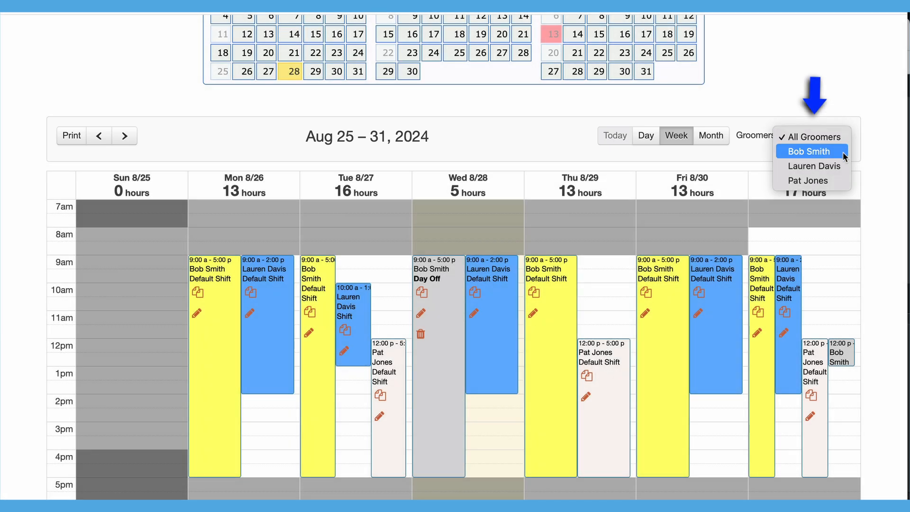
{"action": "left_click", "coordinate": [842, 152]}
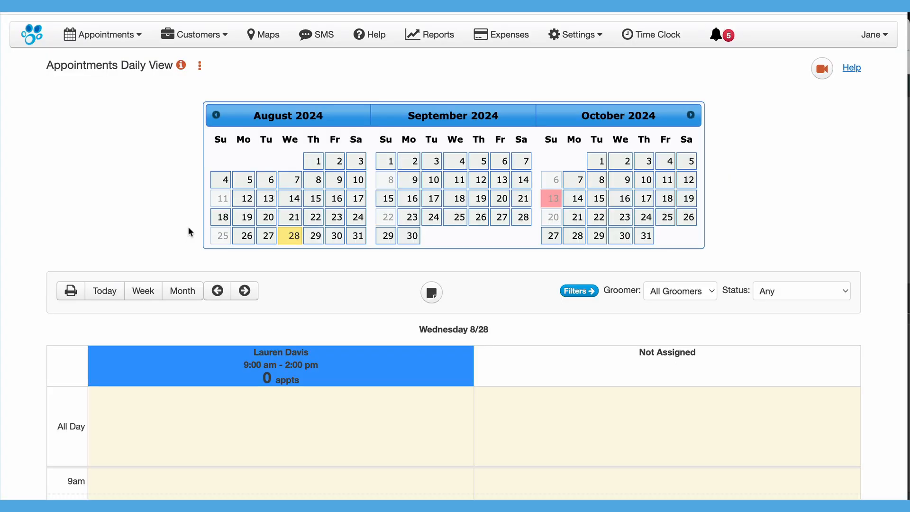
- In the daily appointments view, examine the groomers' shifts, notes and blocked time on Monday 8/26 and Saturday 8/31
{"action": "left_click", "coordinate": [244, 236]}
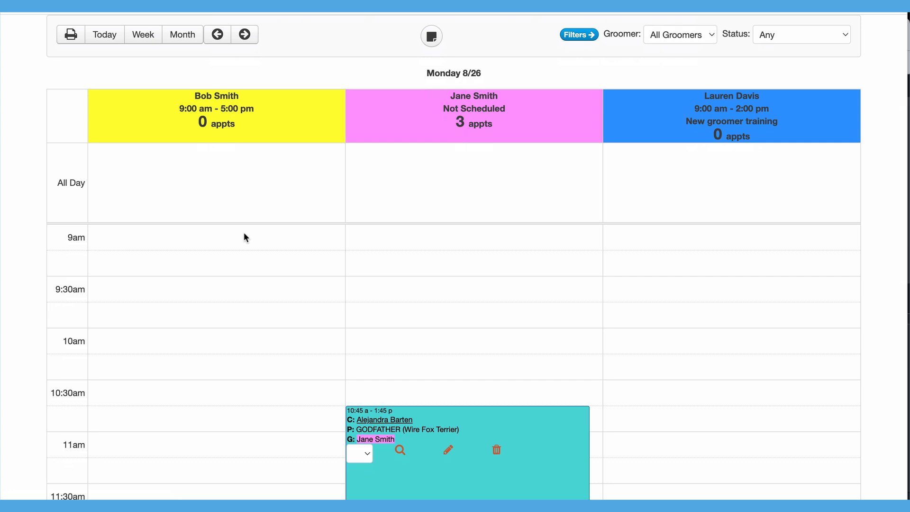
{"action": "scroll", "coordinate": [244, 233], "scroll_direction": "up", "scroll_amount": 5}
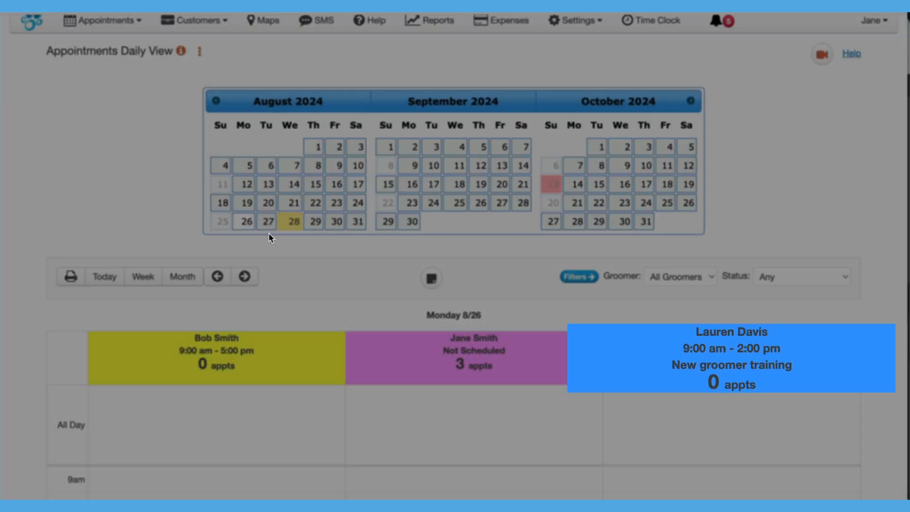
{"action": "scroll", "coordinate": [305, 215], "scroll_direction": "down", "scroll_amount": 1}
{"action": "left_click", "coordinate": [359, 196]}
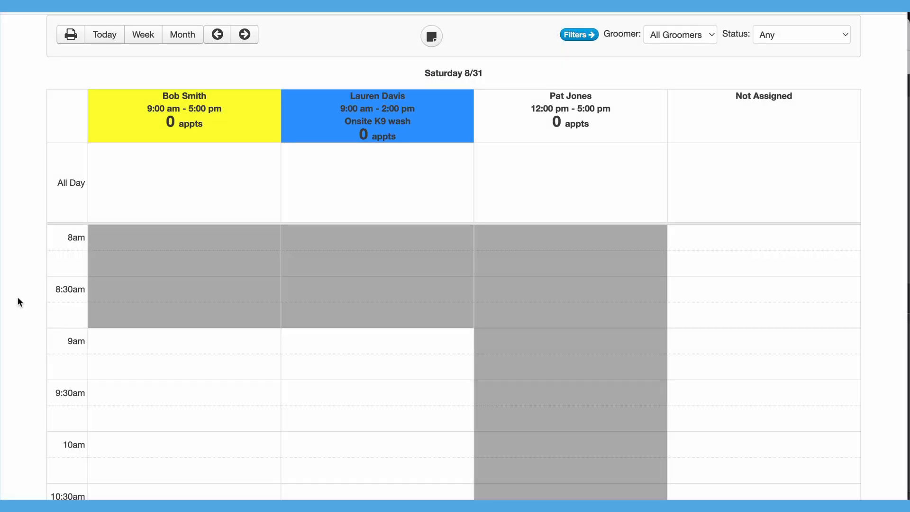
{"action": "scroll", "coordinate": [18, 297], "scroll_direction": "down", "scroll_amount": 5}
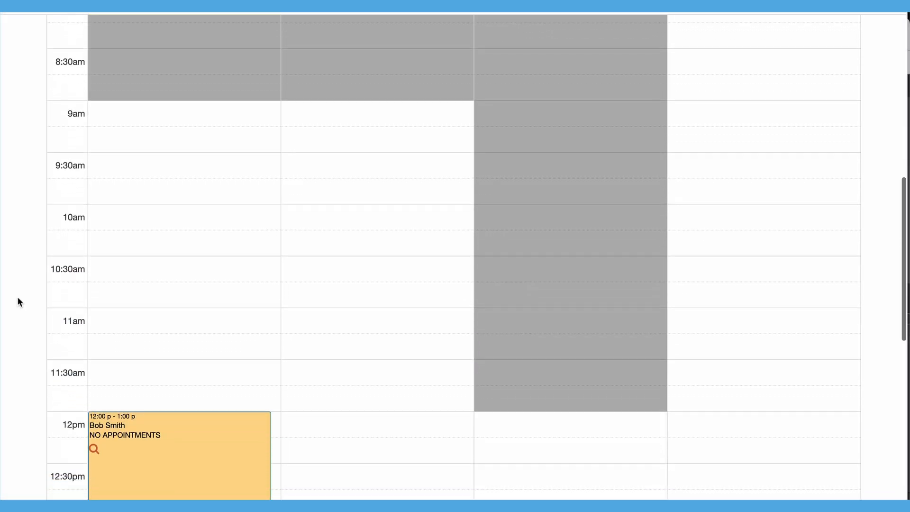
{"action": "scroll", "coordinate": [17, 297], "scroll_direction": "down", "scroll_amount": 5}
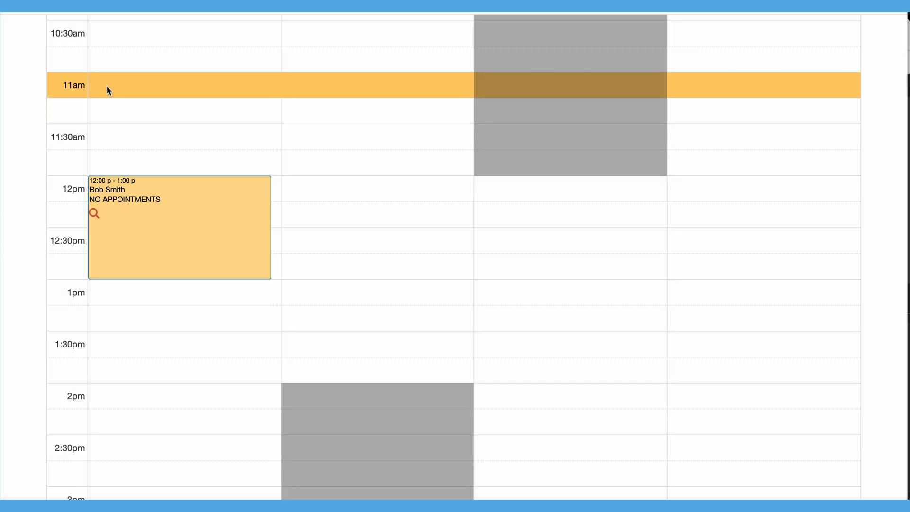
- Start a new appointment on Saturday 8/31 at 11:00 AM and look up and select its customer
{"action": "left_click", "coordinate": [107, 87]}
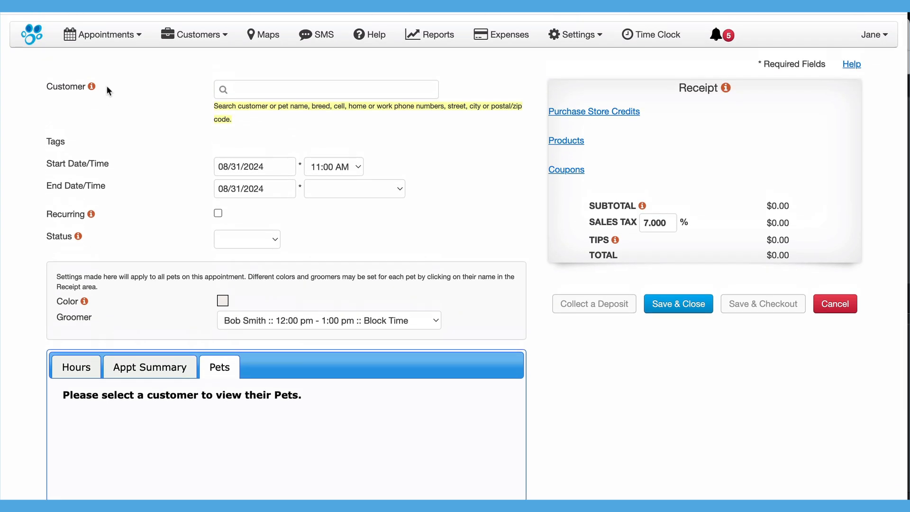
{"action": "left_click", "coordinate": [242, 89]}
{"action": "type", "text": "eric"}
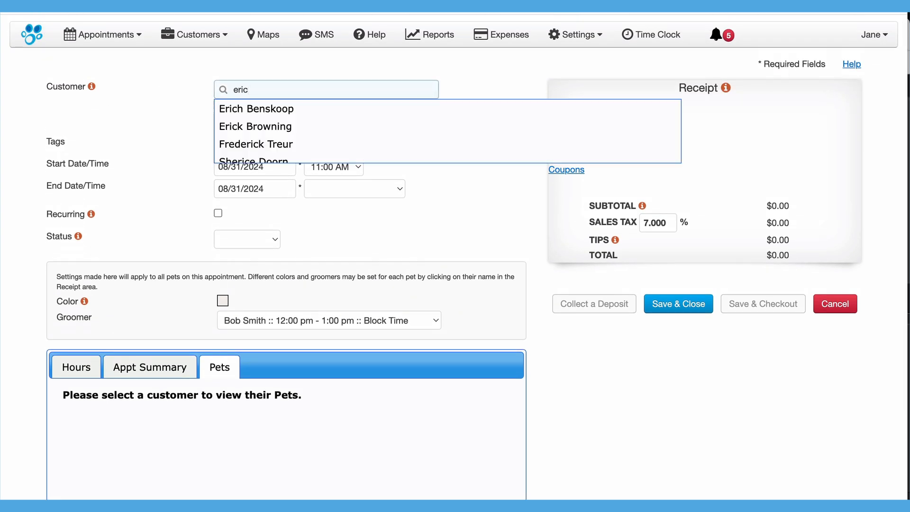
{"action": "left_click", "coordinate": [234, 108]}
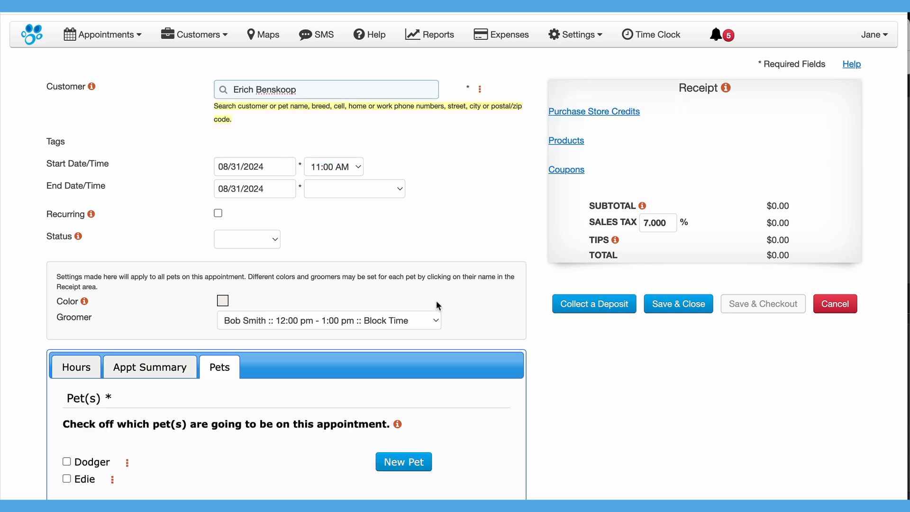
- Assign the appointment to the groomer on the 9:00 AM–2:00 PM default shift, include the pet Dodger, and save and close it
{"action": "left_click", "coordinate": [434, 322]}
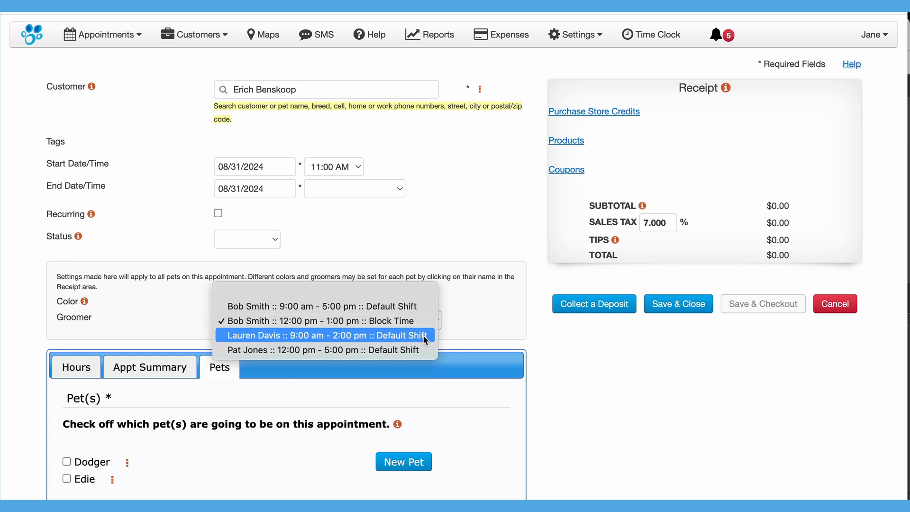
{"action": "left_click", "coordinate": [425, 340]}
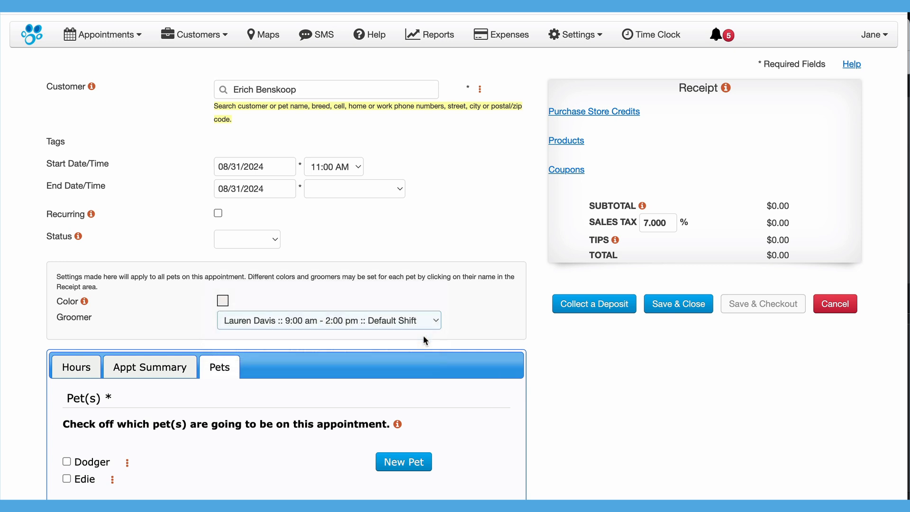
{"action": "left_click", "coordinate": [67, 461]}
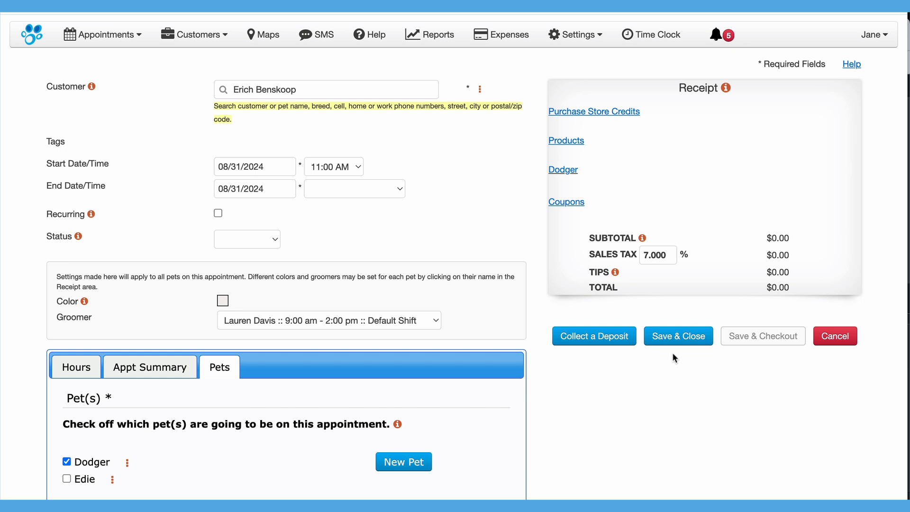
{"action": "left_click", "coordinate": [701, 337]}
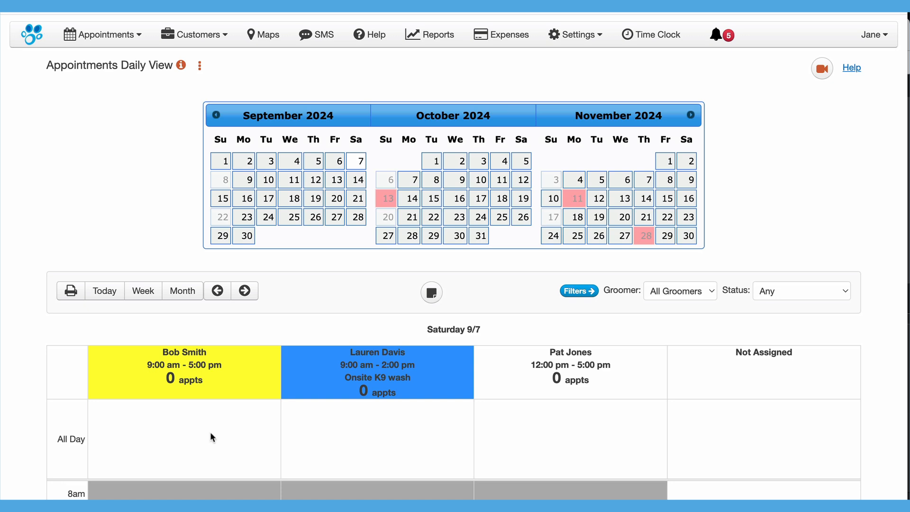
- Start a new 8:00 AM appointment on Saturday 9/7 for the 9:00 AM–2:00 PM groomer, select its customer, and include the pet Peppermint
{"action": "left_click", "coordinate": [313, 496]}
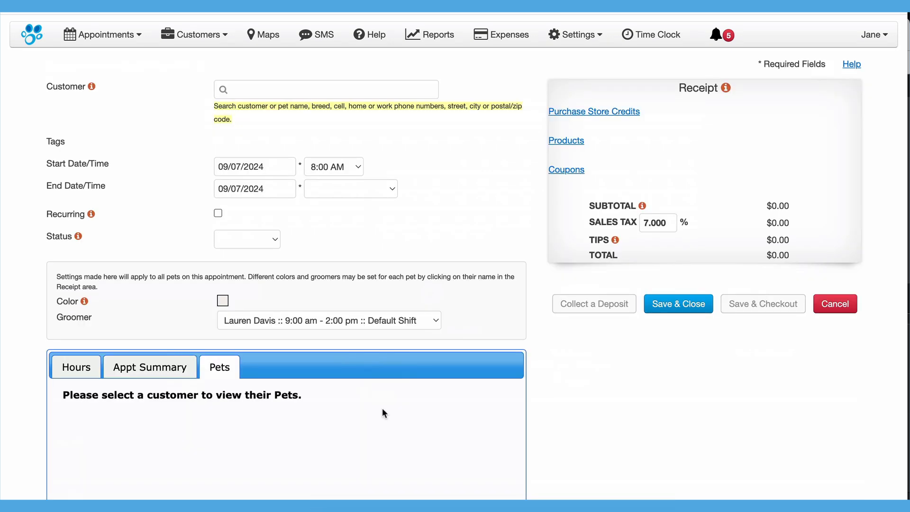
{"action": "left_click", "coordinate": [240, 85]}
{"action": "type", "text": "roxy"}
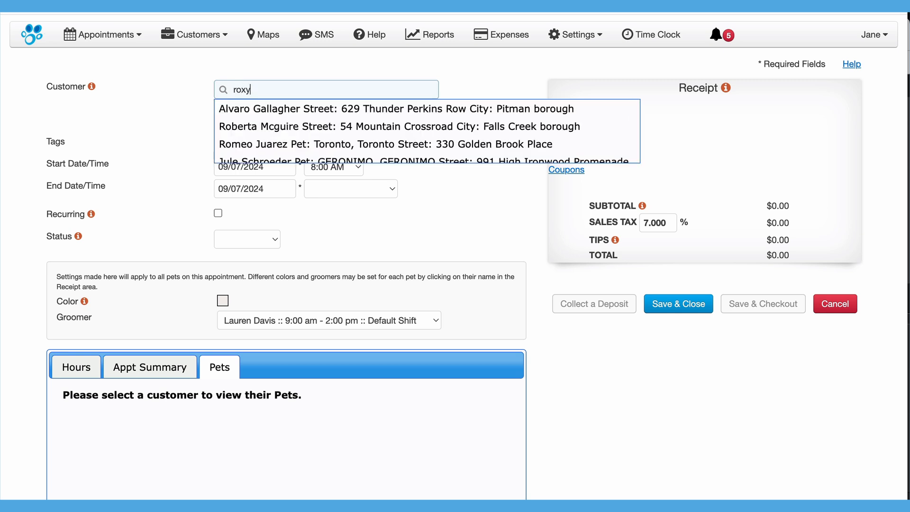
{"action": "key", "text": "Return"}
{"action": "left_click", "coordinate": [67, 461]}
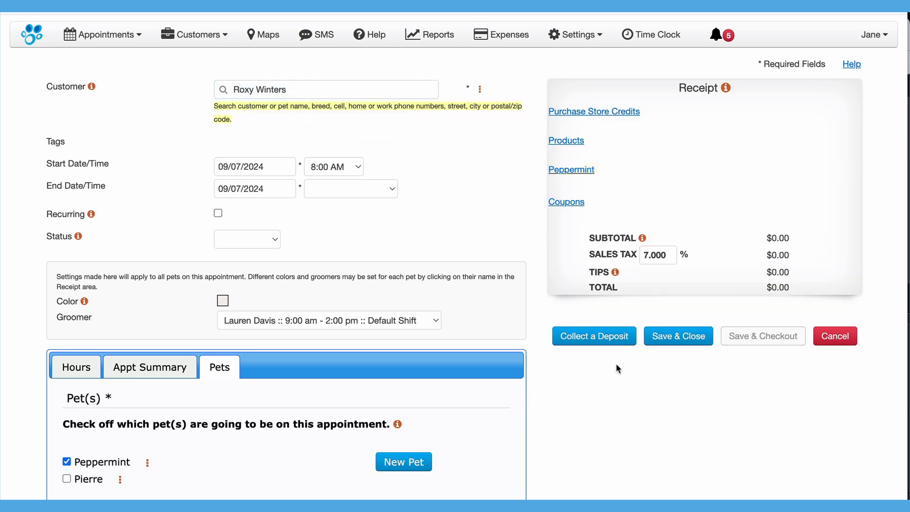
- Back out of saving the appointment with the groomer scheduling conflict, set its start time to 9:00 AM, and save and close it
{"action": "left_click", "coordinate": [669, 337]}
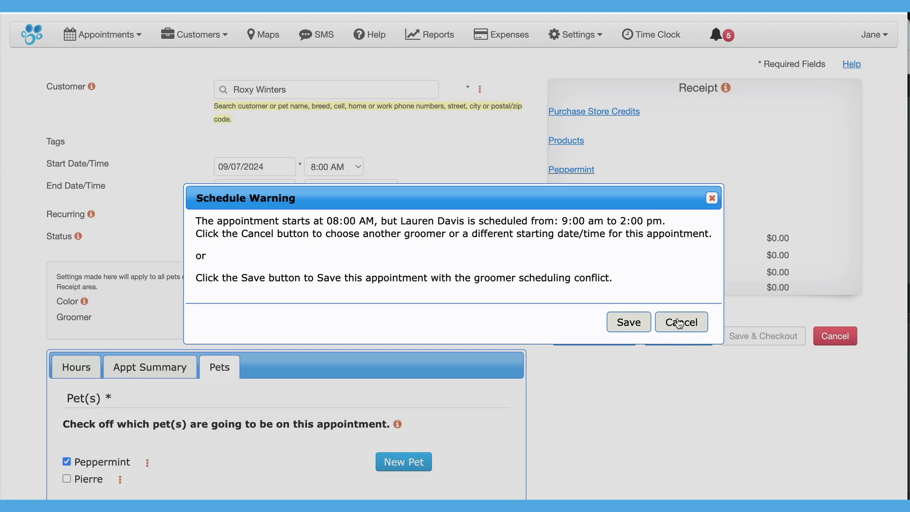
{"action": "left_click", "coordinate": [679, 322]}
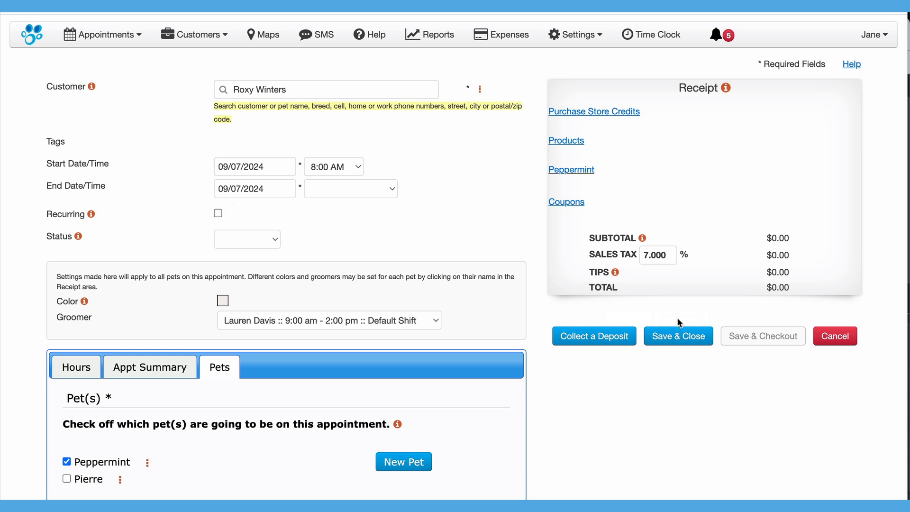
{"action": "left_click", "coordinate": [356, 168]}
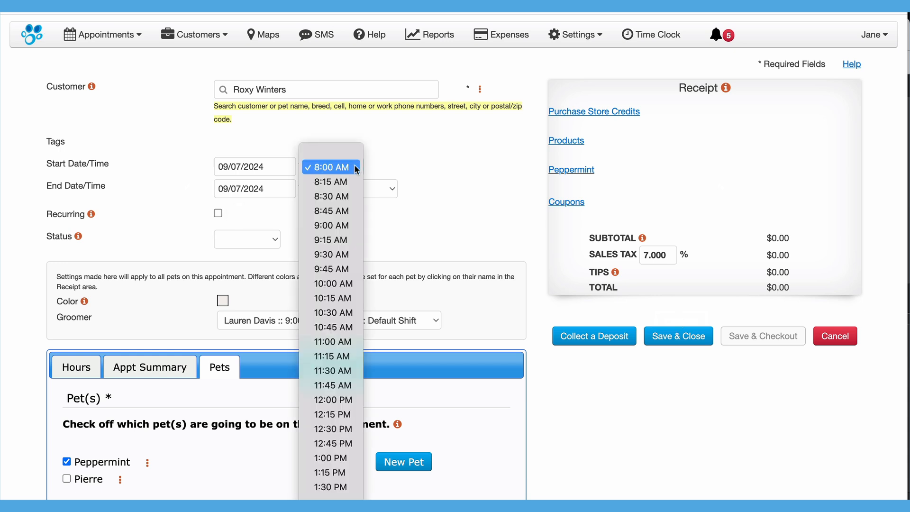
{"action": "left_click", "coordinate": [336, 226]}
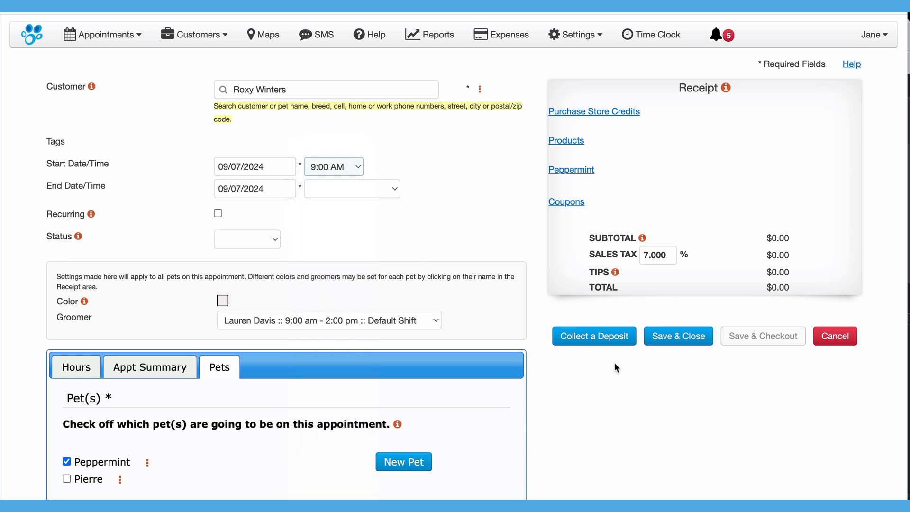
{"action": "left_click", "coordinate": [667, 338]}
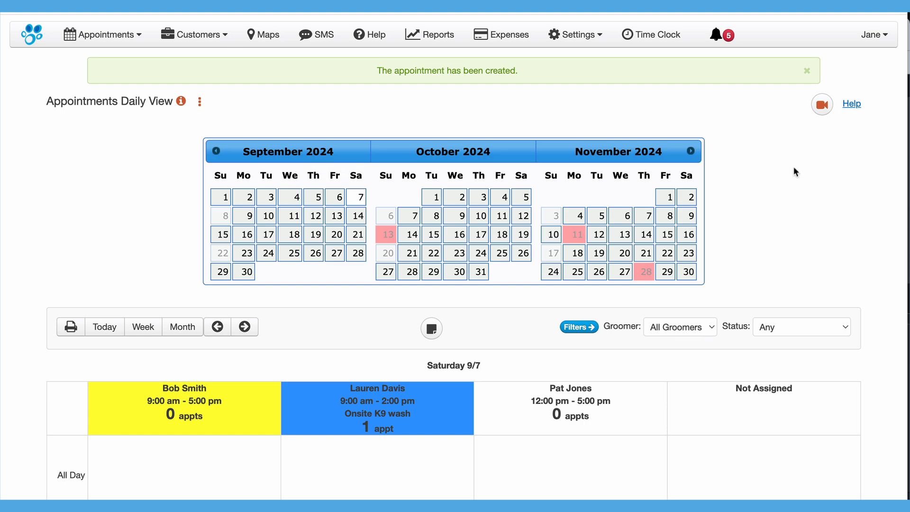
{"action": "scroll", "coordinate": [793, 167], "scroll_direction": "down", "scroll_amount": 6}
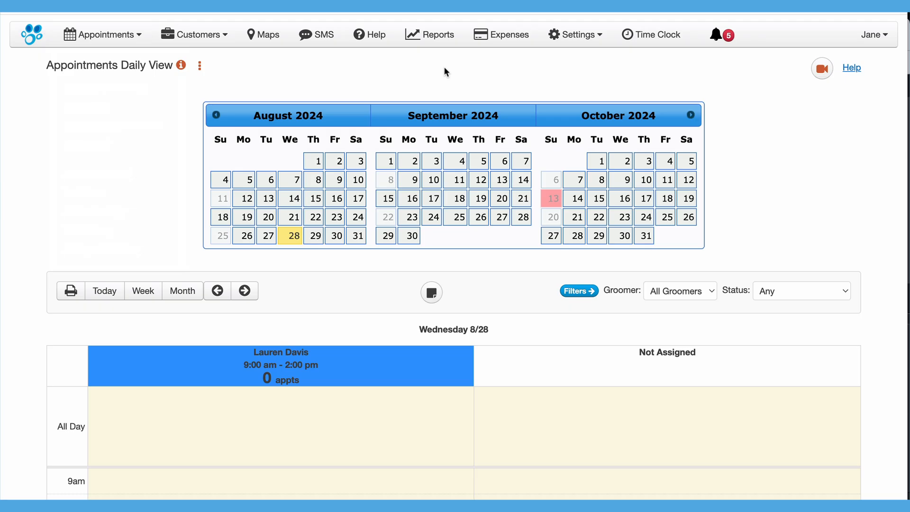
- Open the options for the Groomer Time Off report
{"action": "left_click", "coordinate": [441, 37]}
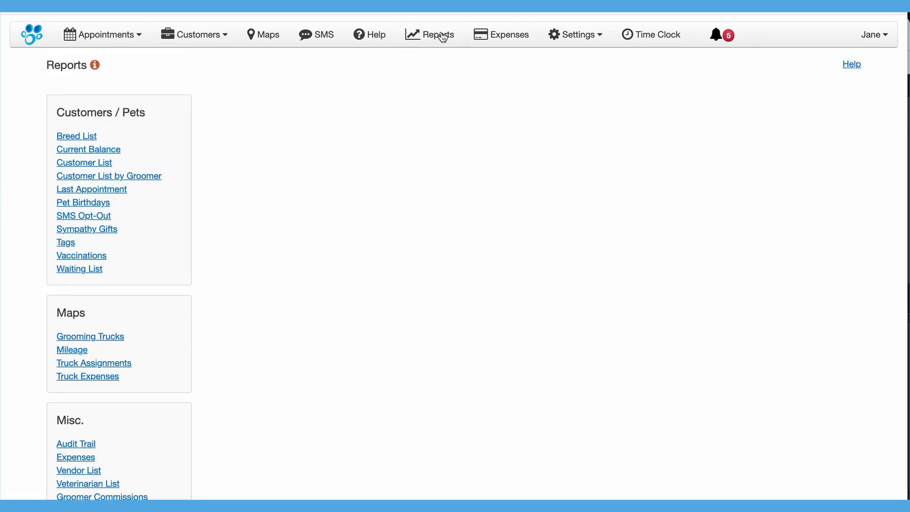
{"action": "scroll", "coordinate": [248, 230], "scroll_direction": "down", "scroll_amount": 6}
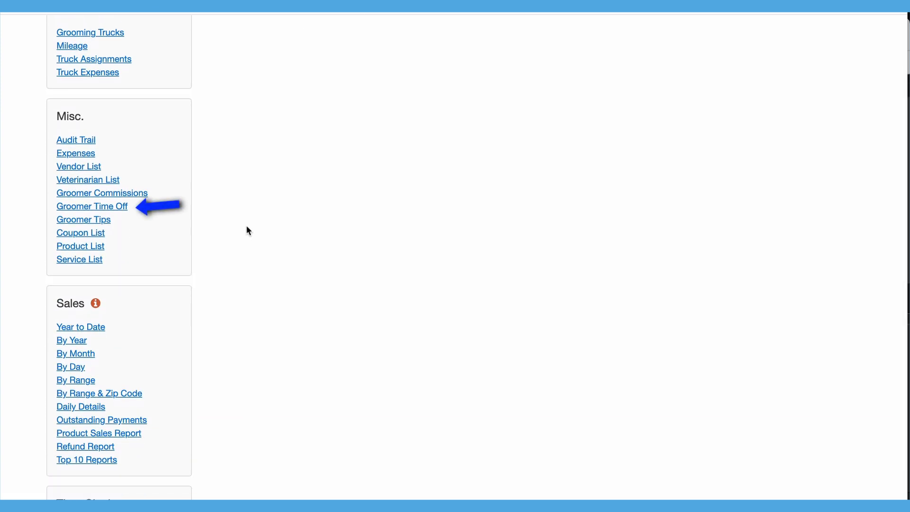
{"action": "left_click", "coordinate": [123, 206]}
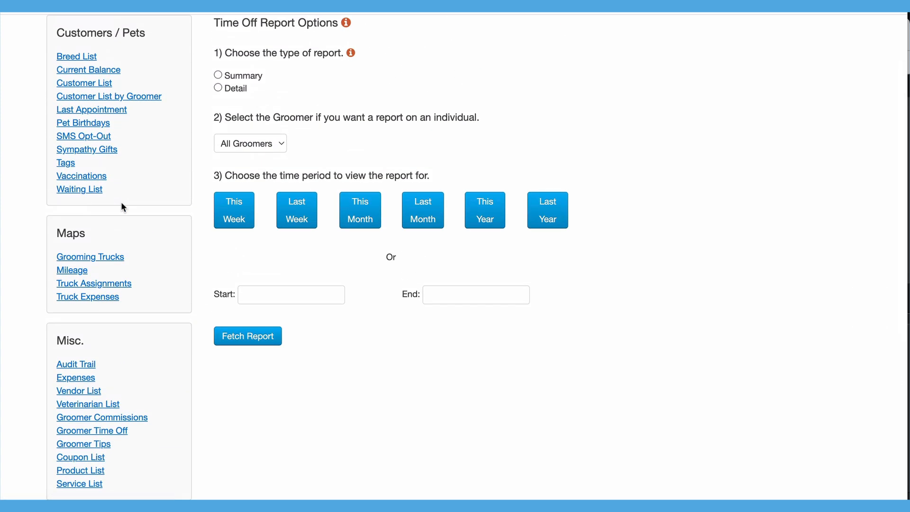